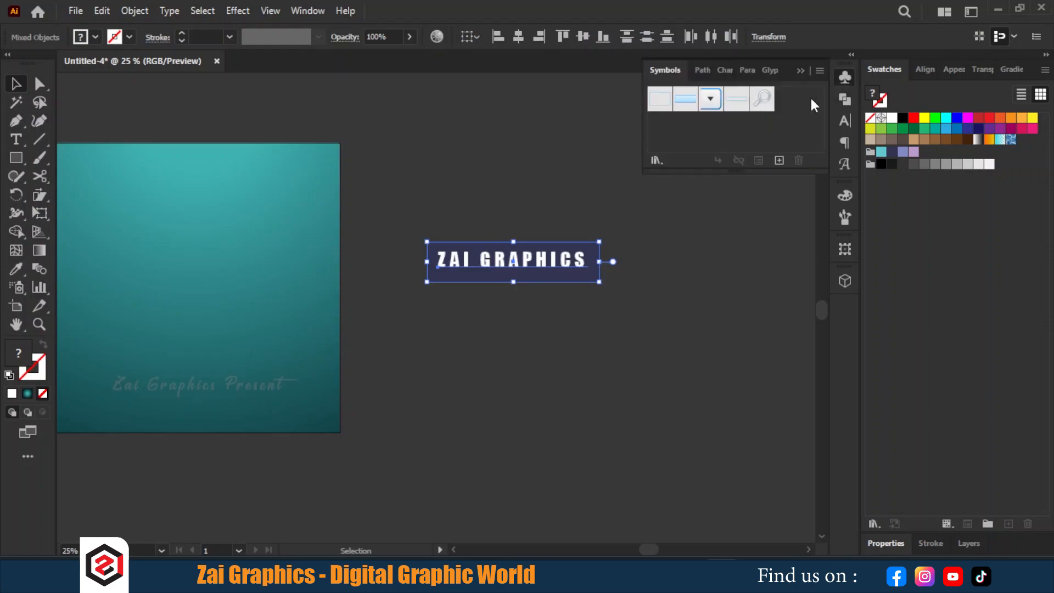
# Step: Save the ZAI GRAPHICS label artwork as a dynamic symbol named ZAI
pyautogui.moveTo(537, 263); pyautogui.dragTo(662, 126)
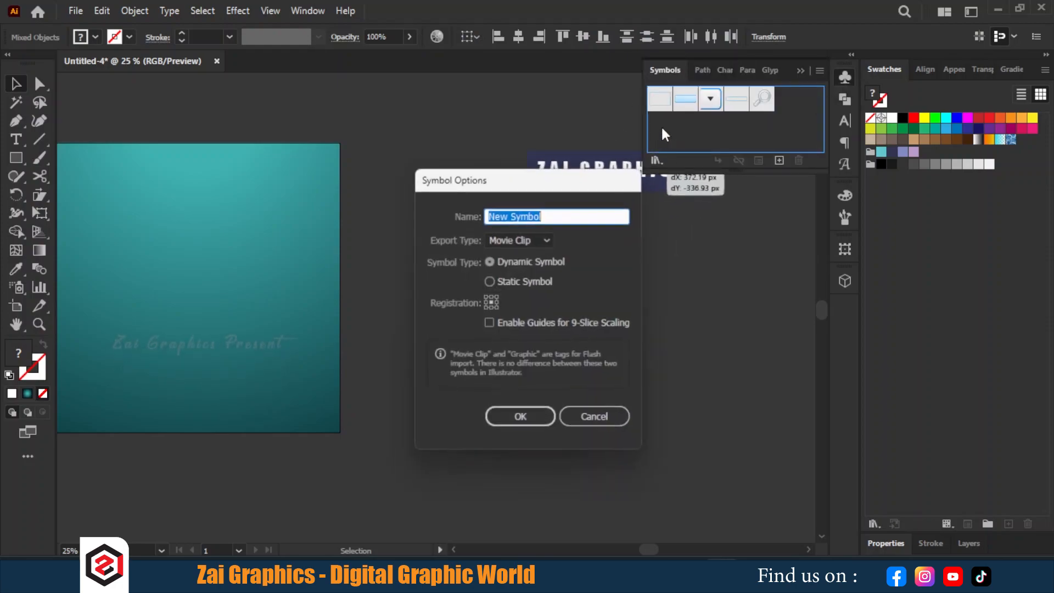
pyautogui.write('z')
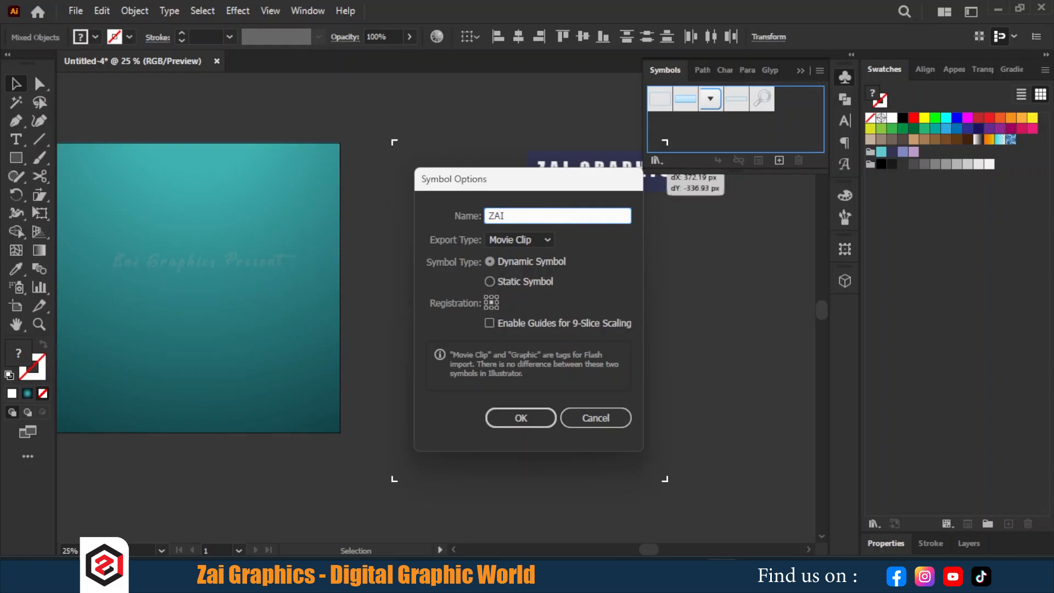
pyautogui.click(529, 241)
pyautogui.click(525, 268)
pyautogui.click(516, 419)
# Step: Remove the original ZAI GRAPHICS label artwork from the canvas beside the artboard
pyautogui.click(552, 194)
pyautogui.click(515, 261)
pyautogui.moveTo(515, 262); pyautogui.dragTo(748, 278)
pyautogui.click(353, 259)
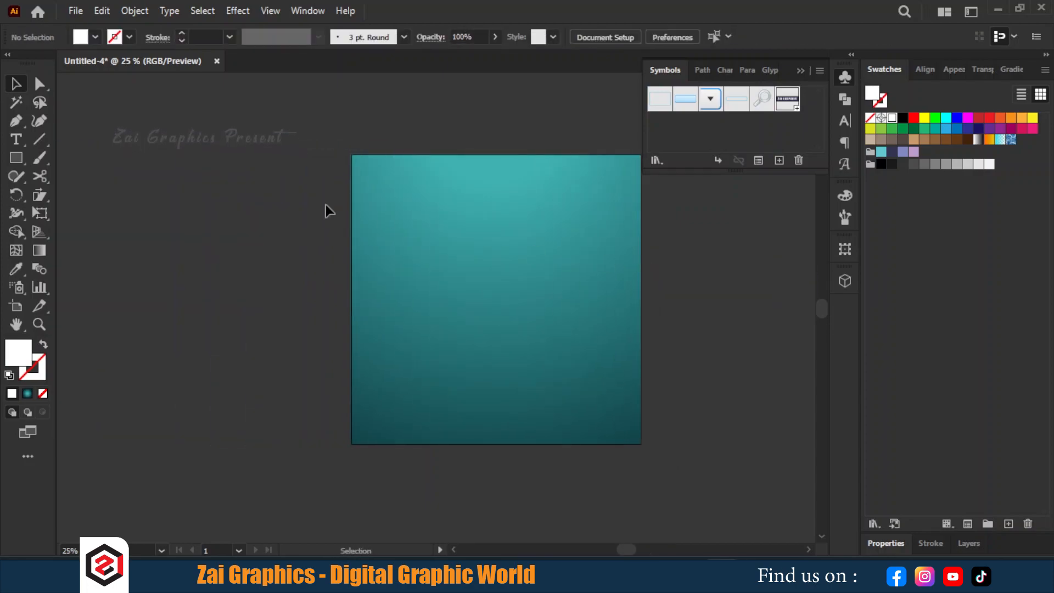
# Step: Draw a tall vertical line down the middle of the artboard and give it a white stroke
pyautogui.click(40, 140)
pyautogui.hscroll(2, 391, 215)
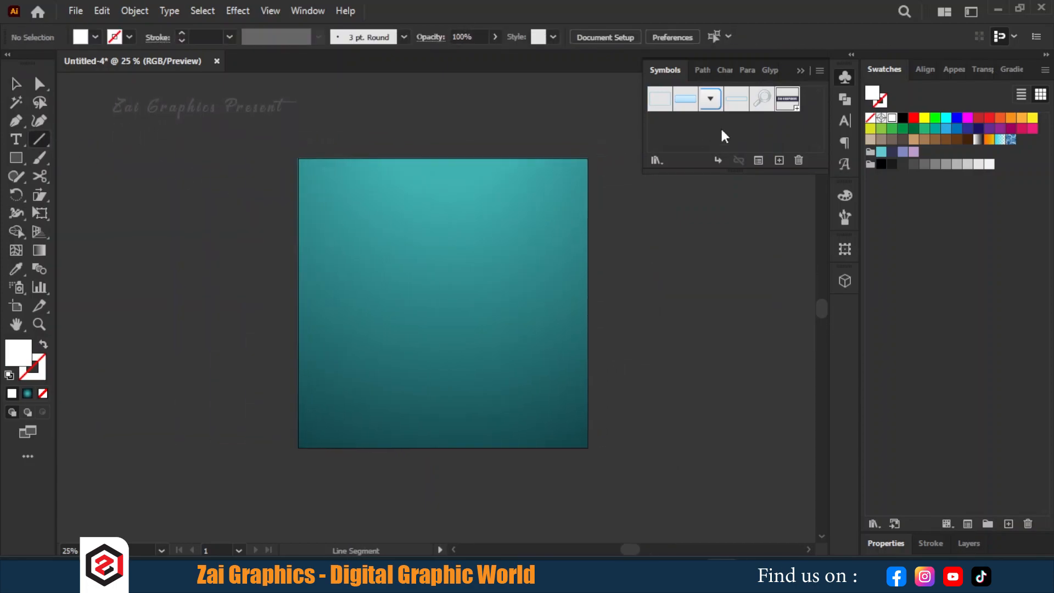
pyautogui.click(800, 69)
pyautogui.moveTo(440, 179); pyautogui.dragTo(430, 401)
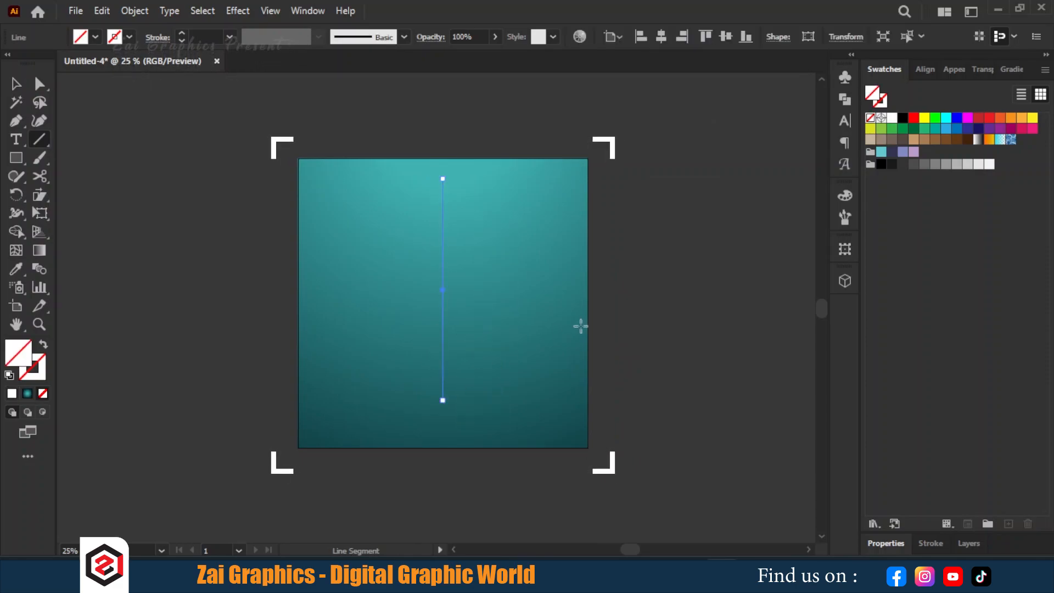
pyautogui.click(892, 118)
pyautogui.press('v')
pyautogui.click(254, 183)
pyautogui.moveTo(253, 183); pyautogui.dragTo(573, 351)
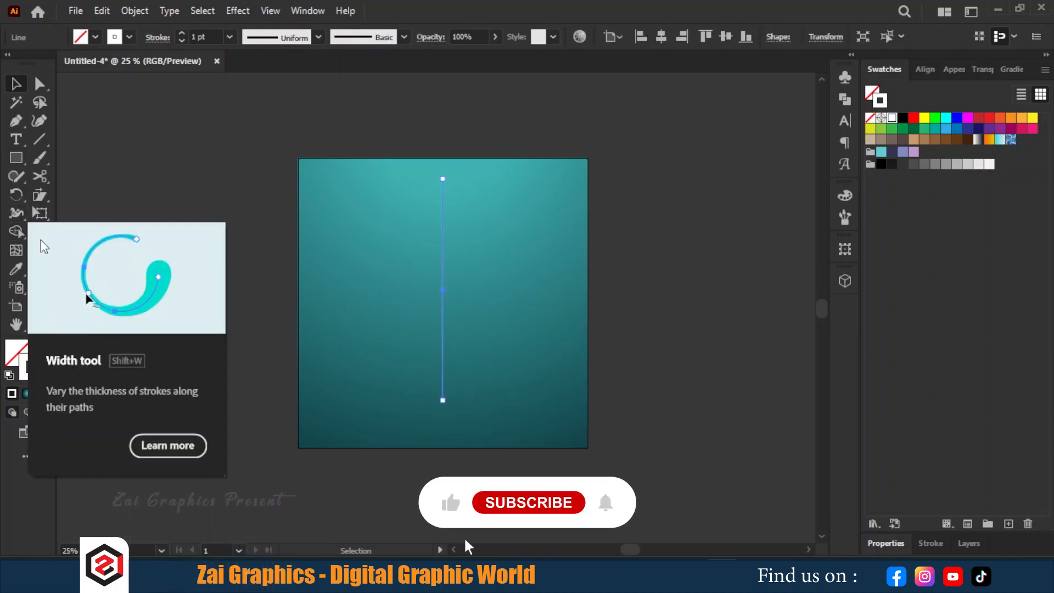
# Step: With the Width tool, widen the line's lower end to about 499 px and shape a bottle cap and neck at its upper end
pyautogui.click(16, 213)
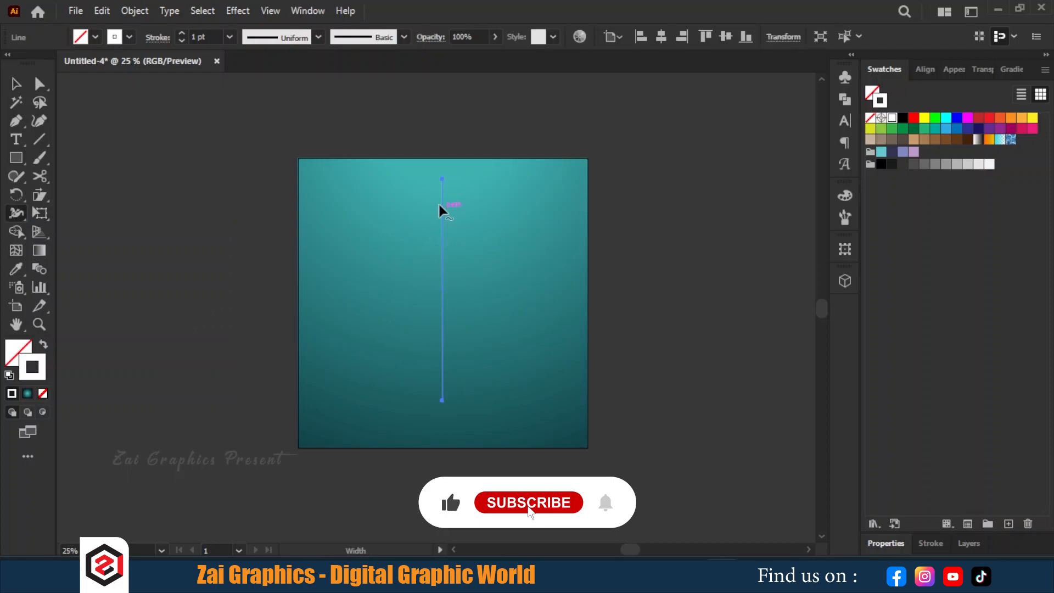
pyautogui.moveTo(441, 401); pyautogui.dragTo(513, 394)
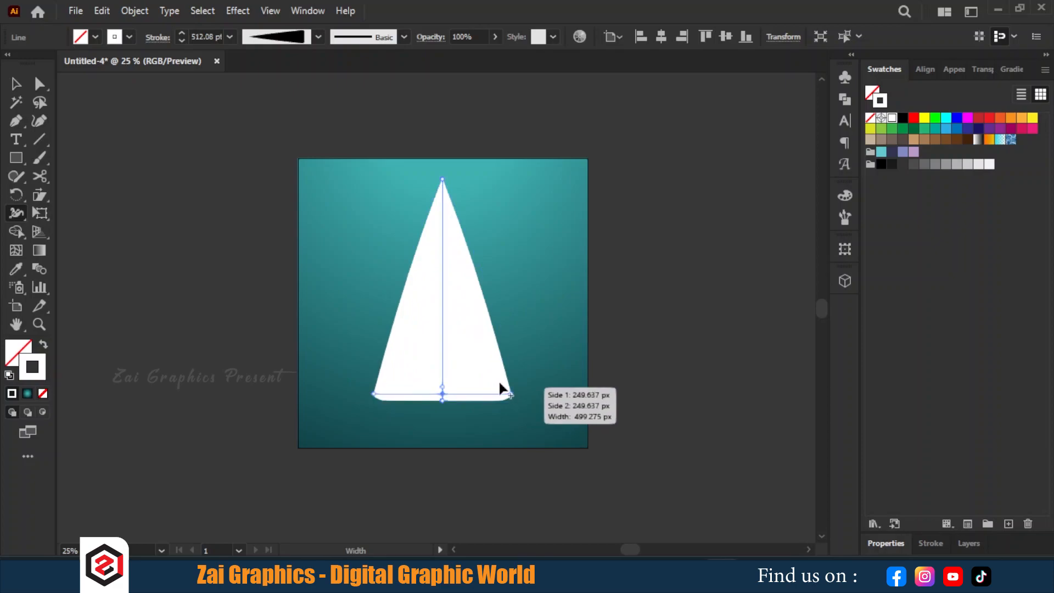
pyautogui.scroll(3, 442, 182)
pyautogui.moveTo(442, 180)
pyautogui.mouseDown()
pyautogui.moveTo(518, 176)
pyautogui.moveTo(447, 188)
pyautogui.moveTo(504, 200)
pyautogui.moveTo(519, 193)
pyautogui.mouseUp()
pyautogui.moveTo(442, 243); pyautogui.dragTo(525, 243)
pyautogui.moveTo(443, 254); pyautogui.dragTo(516, 258)
# Step: Bulge the stroke's lower half into a rounded bottle body and narrow the base of the neck to about 202 px wide
pyautogui.scroll(-2, 488, 266)
pyautogui.scroll(-2, 483, 270)
pyautogui.moveTo(465, 328); pyautogui.dragTo(537, 317)
pyautogui.moveTo(466, 289); pyautogui.dragTo(519, 291)
pyautogui.moveTo(560, 330)
pyautogui.mouseDown()
pyautogui.moveTo(545, 346)
pyautogui.moveTo(555, 381)
pyautogui.moveTo(550, 318)
pyautogui.mouseUp()
pyautogui.moveTo(463, 317); pyautogui.dragTo(465, 348)
pyautogui.moveTo(518, 288); pyautogui.dragTo(499, 290)
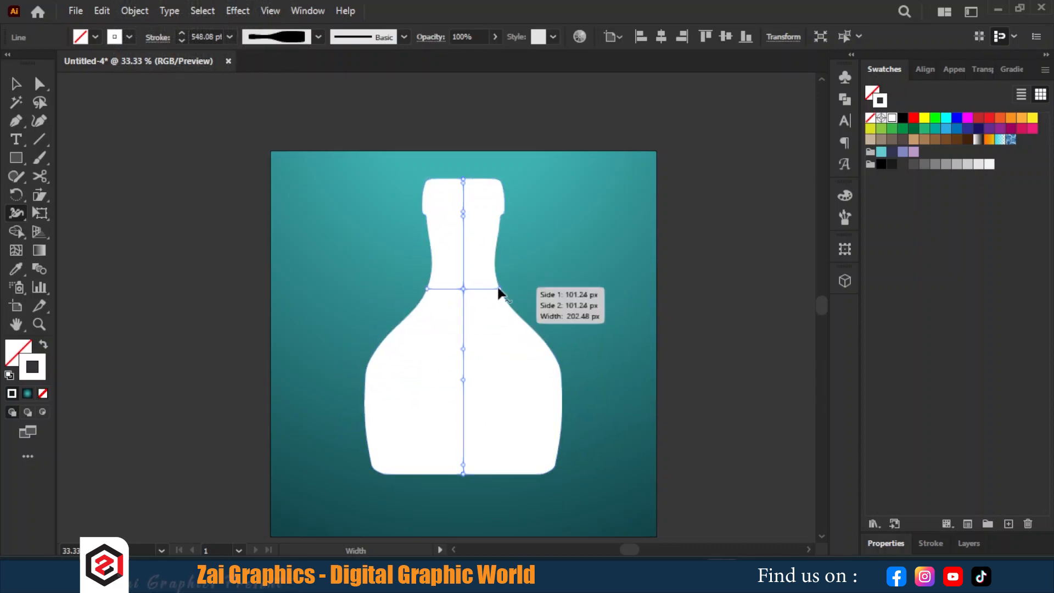
pyautogui.click(24, 82)
pyautogui.click(617, 205)
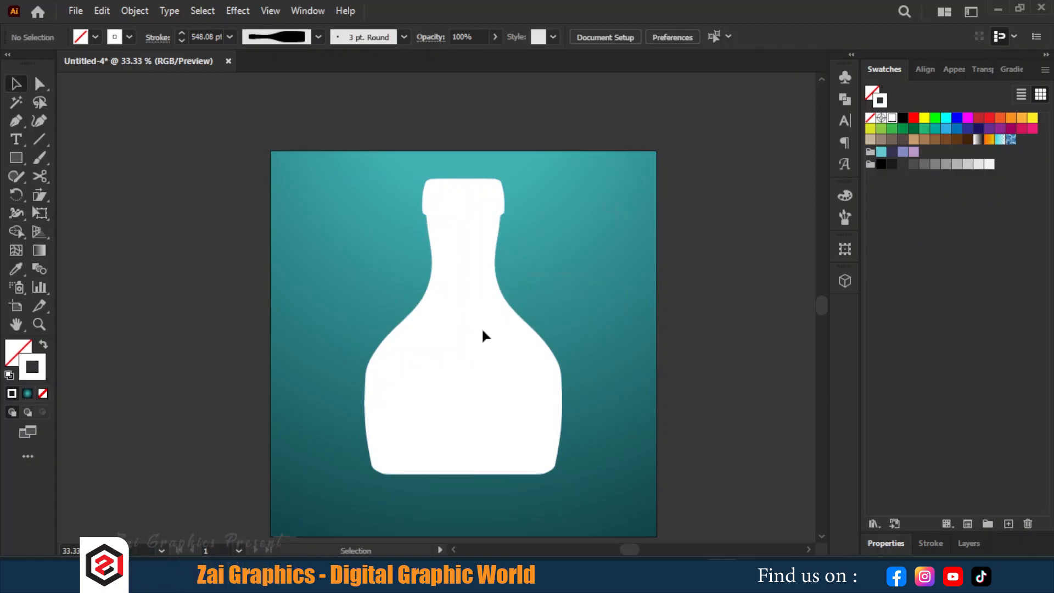
# Step: Expand the appearance of the bottle-shaped stroke into a filled path
pyautogui.click(395, 444)
pyautogui.click(134, 10)
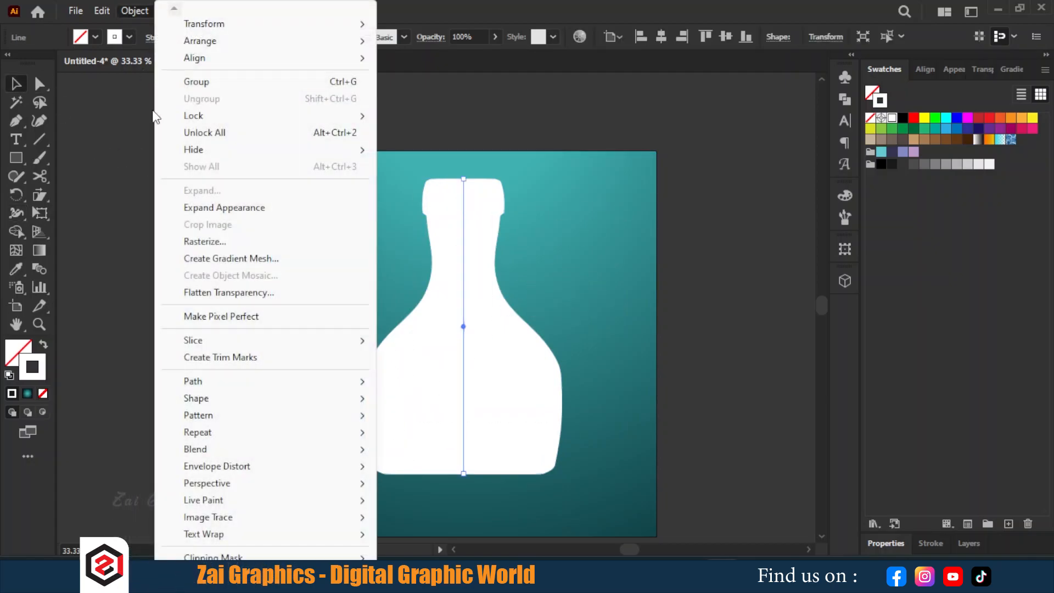
pyautogui.click(227, 211)
# Step: Draw a rectangle over the bottle's right half and subtract it with Minus Front, leaving only the left half
pyautogui.click(16, 158)
pyautogui.hotkey('ctrl', 'shift', 'a')
pyautogui.moveTo(464, 162); pyautogui.dragTo(583, 515)
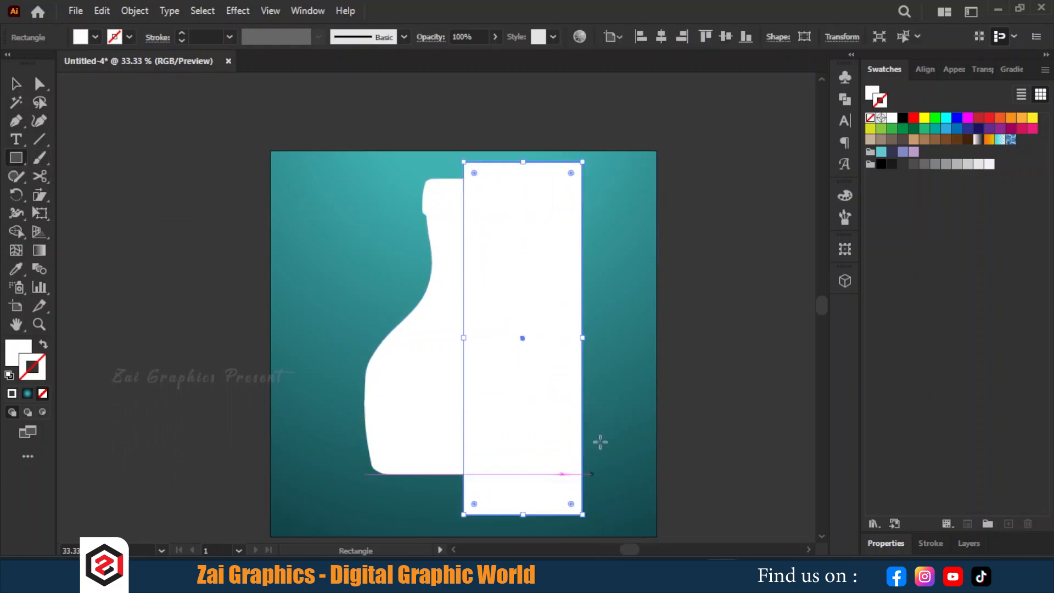
pyautogui.press('v')
pyautogui.hotkey('ctrl', 'a')
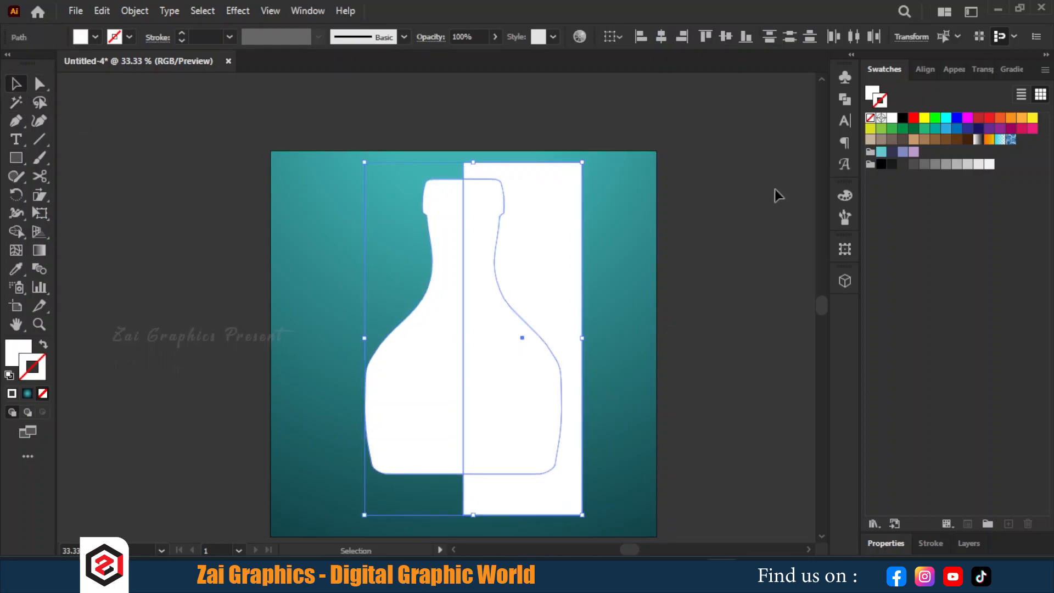
pyautogui.click(845, 99)
pyautogui.click(693, 112)
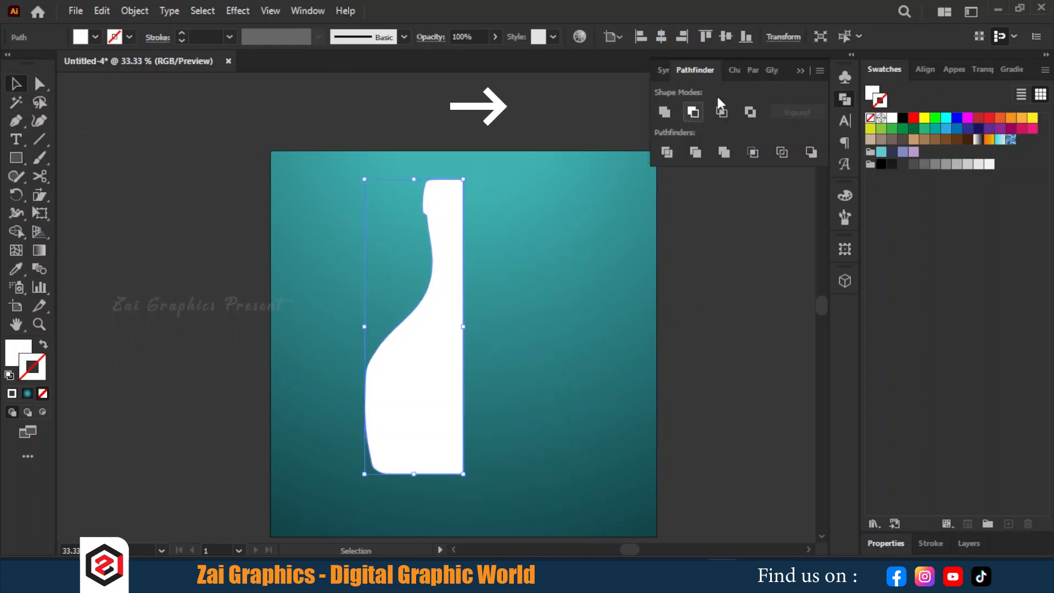
pyautogui.click(799, 70)
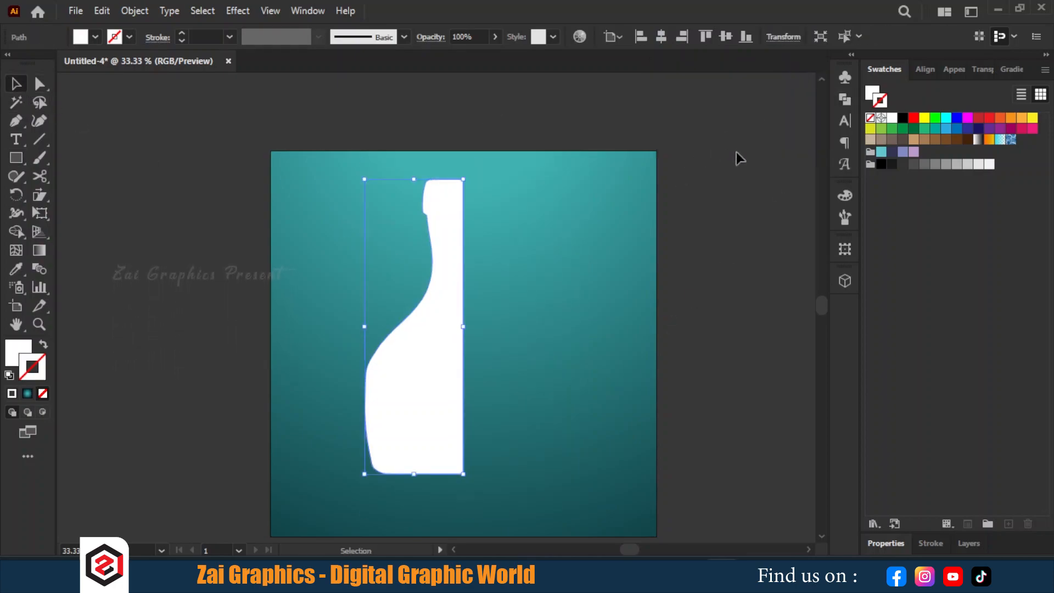
# Step: Swap the half-bottle's fill and stroke, and set the stroke colour to light teal
pyautogui.click(44, 345)
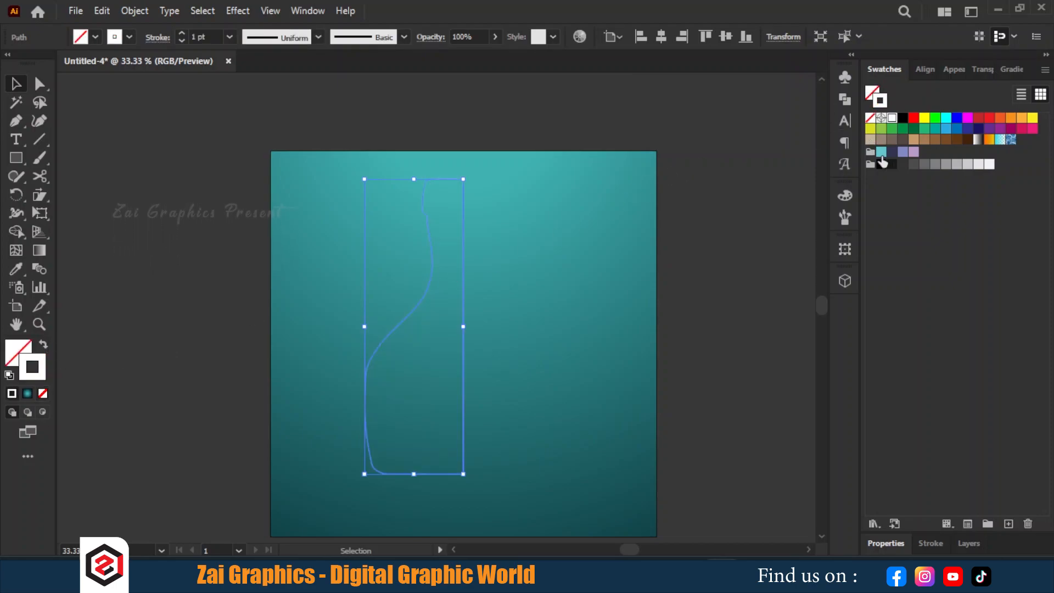
pyautogui.click(882, 153)
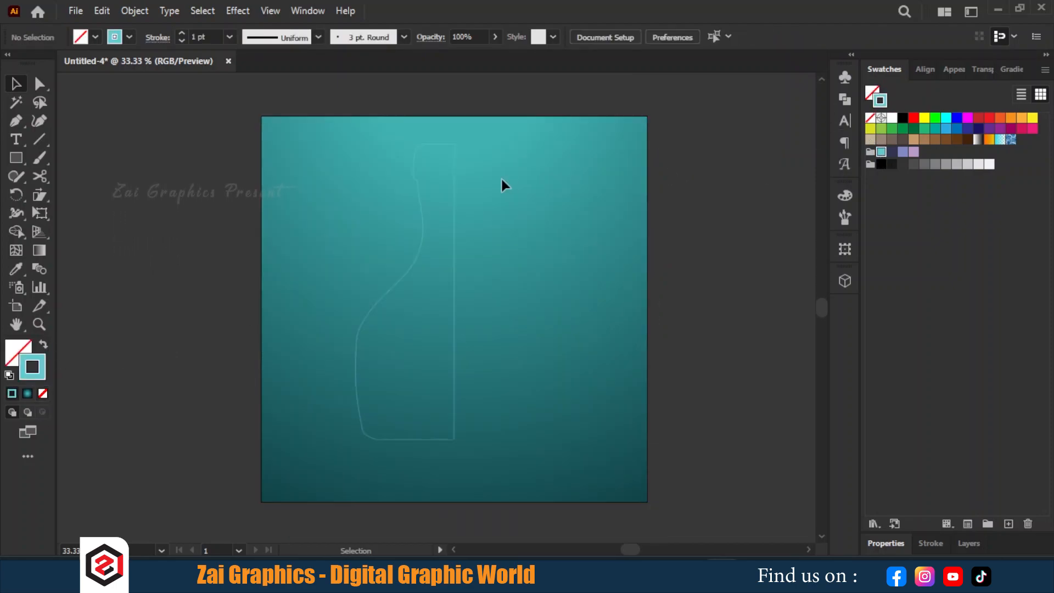
# Step: Apply the 3D Revolve (Classic) effect to the half-bottle outline, with the cap off for a hollow look and revolving from the Right Edge
pyautogui.moveTo(500, 176)
pyautogui.mouseDown()
pyautogui.moveTo(371, 343)
pyautogui.moveTo(337, 417)
pyautogui.mouseUp()
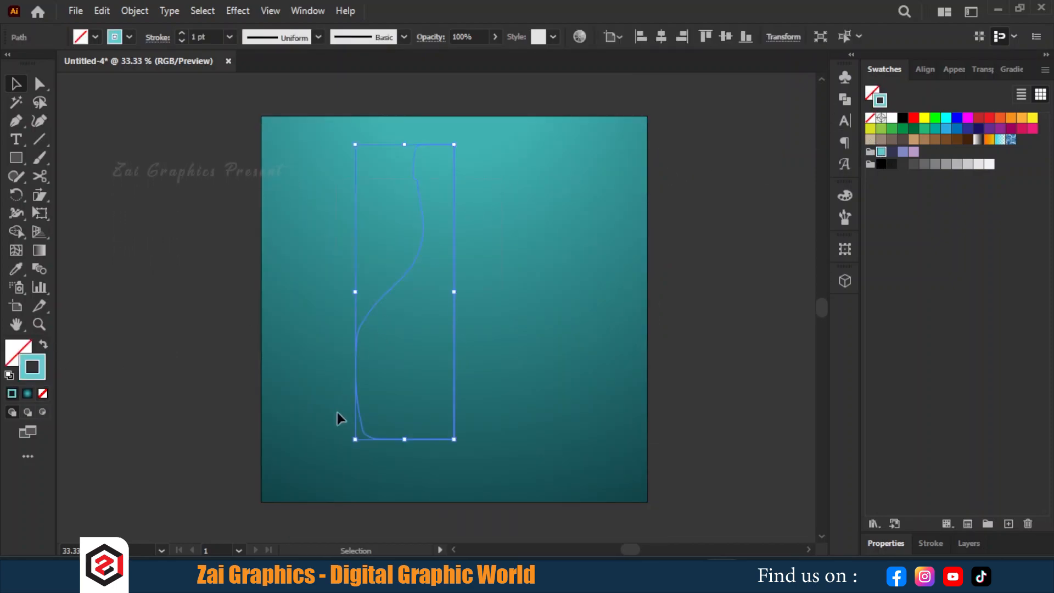
pyautogui.click(237, 12)
pyautogui.moveTo(280, 98)
pyautogui.moveTo(448, 186)
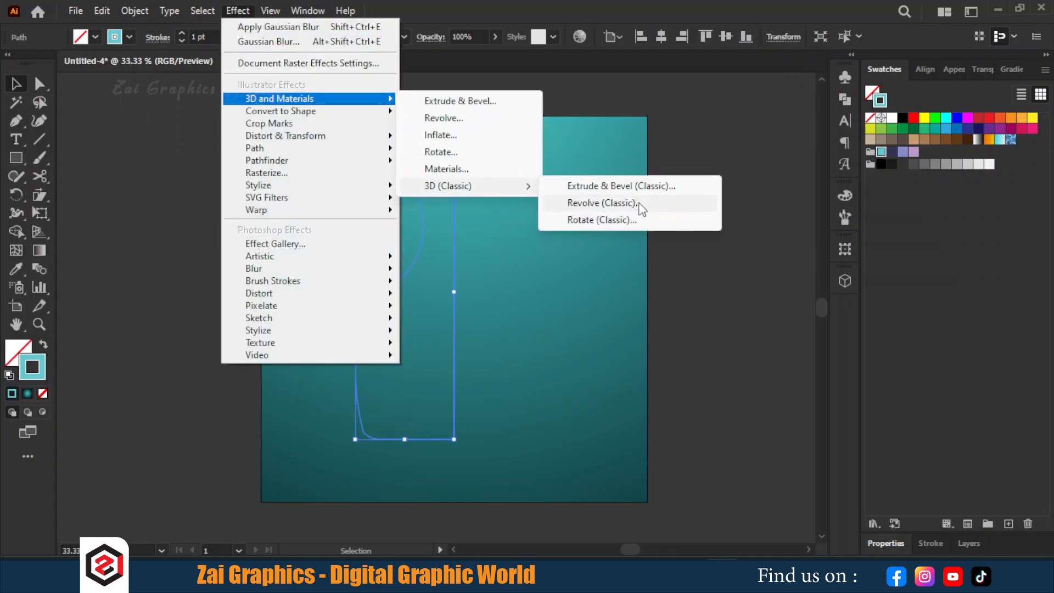
pyautogui.click(640, 204)
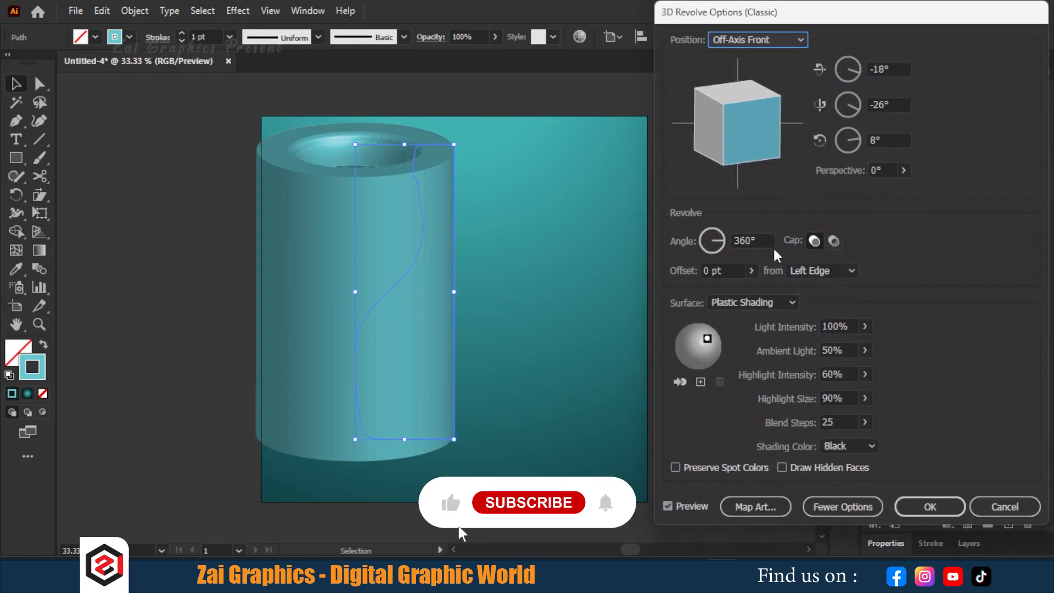
pyautogui.click(835, 241)
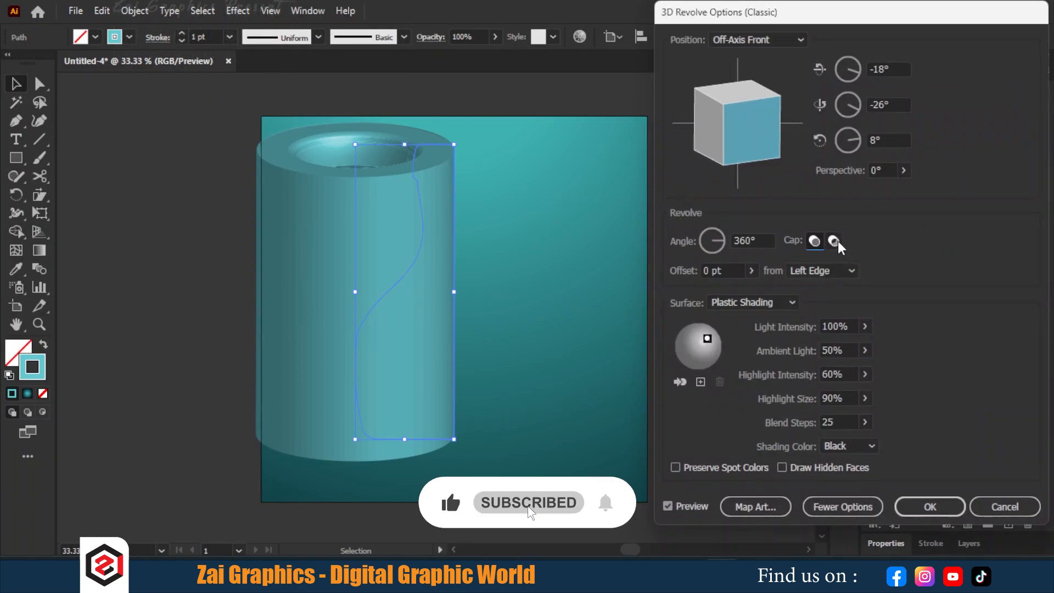
pyautogui.click(830, 271)
pyautogui.click(816, 304)
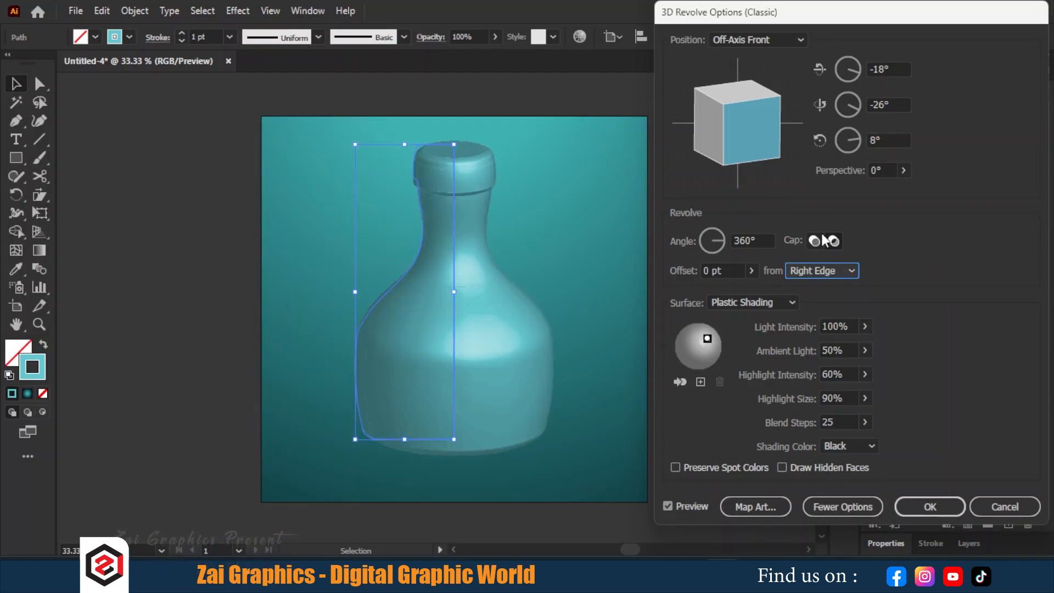
# Step: Try the Isometric Right and Isometric Left positions, and rotate the bottle to a custom orientation of about -19°, 32° and -4°
pyautogui.click(786, 43)
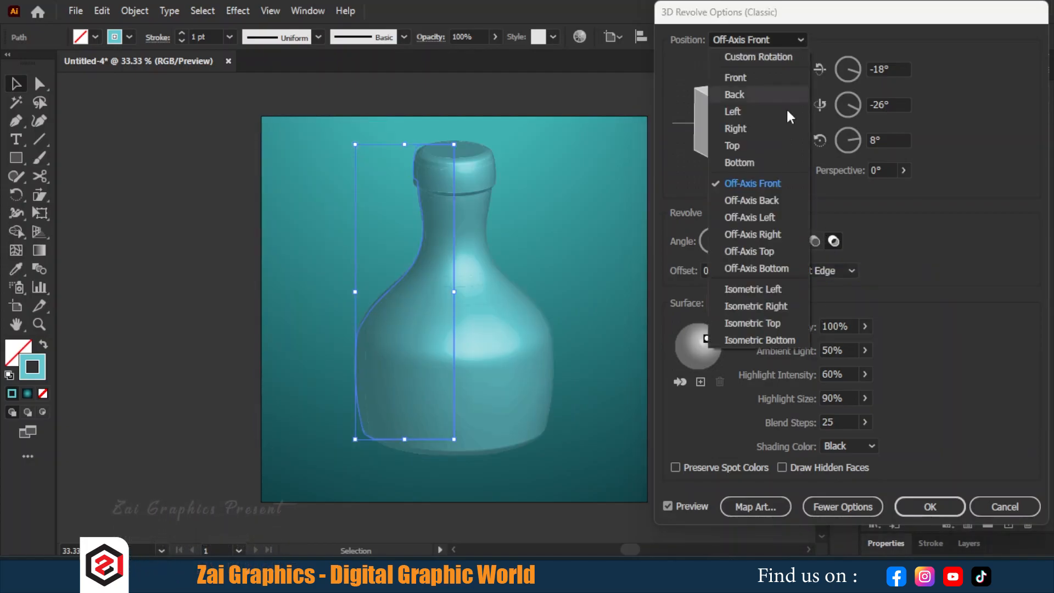
pyautogui.click(763, 311)
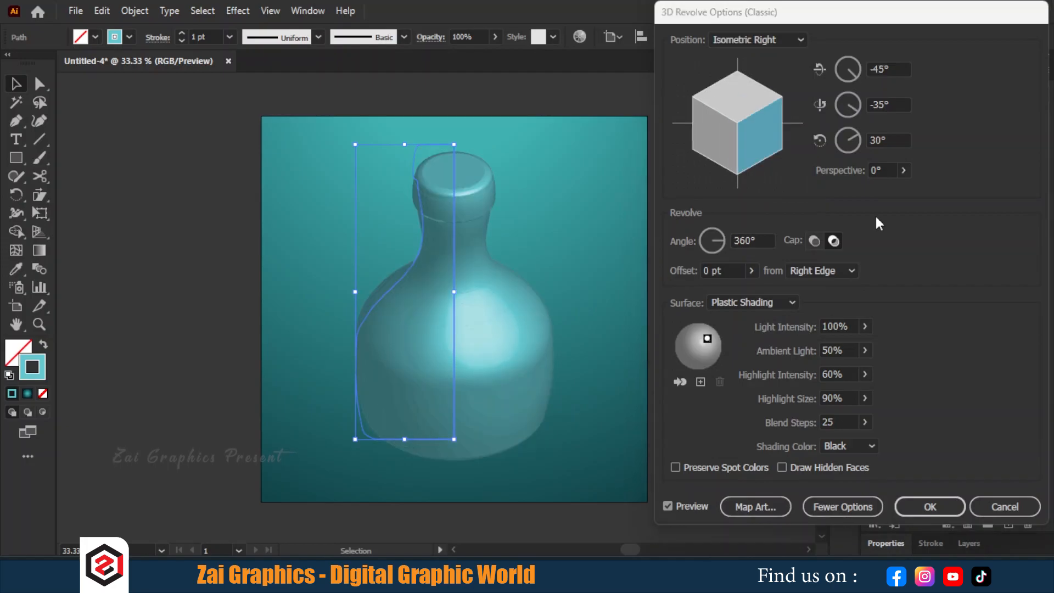
pyautogui.click(764, 32)
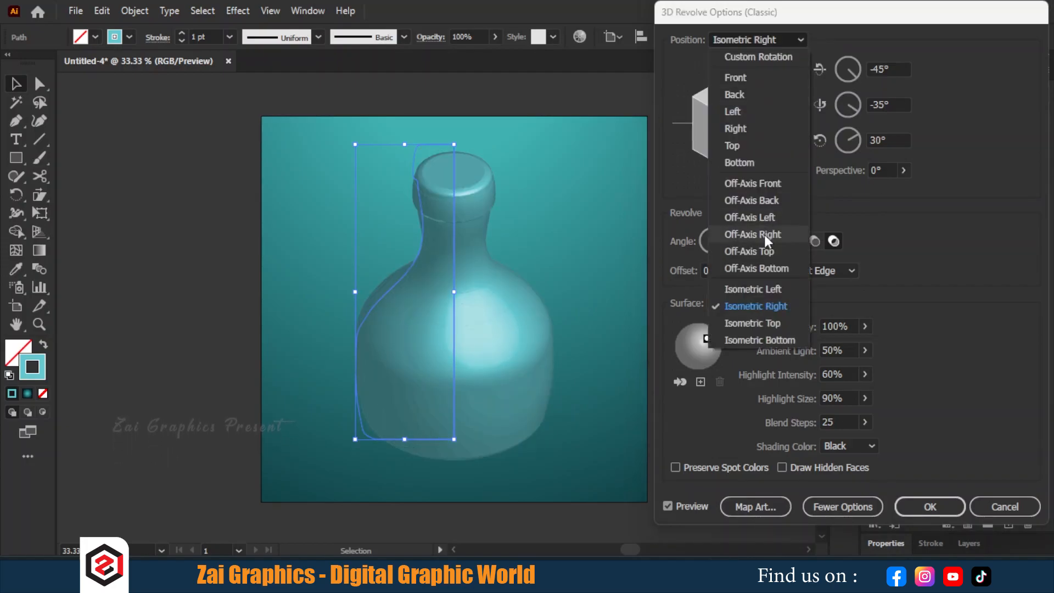
pyautogui.click(763, 289)
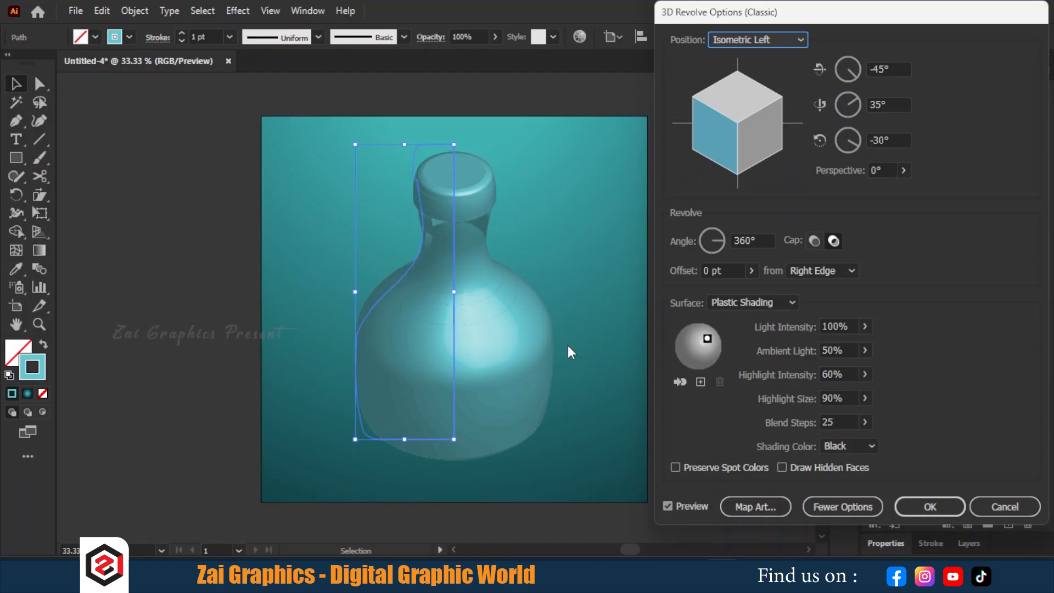
pyautogui.moveTo(725, 133)
pyautogui.mouseDown()
pyautogui.moveTo(742, 132)
pyautogui.moveTo(724, 128)
pyautogui.moveTo(724, 113)
pyautogui.moveTo(775, 133)
pyautogui.moveTo(734, 133)
pyautogui.moveTo(731, 147)
pyautogui.mouseUp()
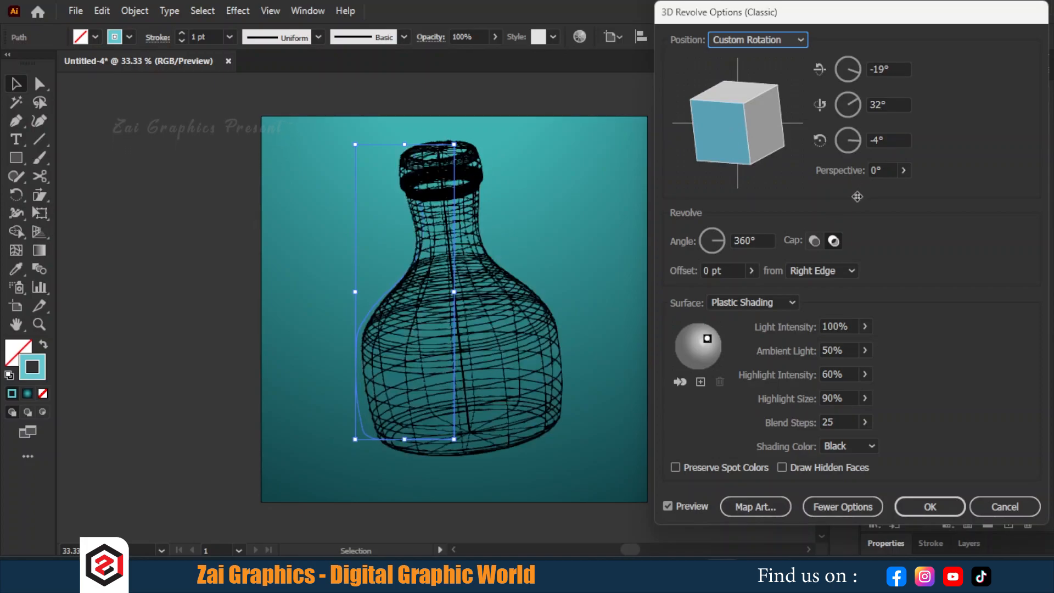
# Step: Start Map Art for the revolved bottle and step through its surfaces to surface 16 of 18, covering the neck and body
pyautogui.click(767, 505)
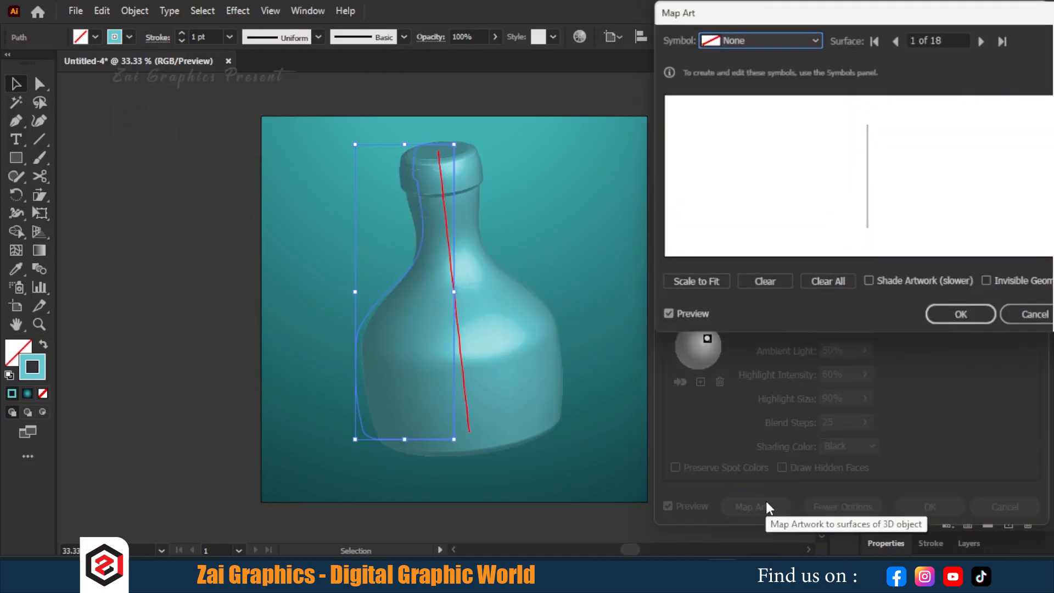
pyautogui.click(990, 40)
pyautogui.click(990, 41)
pyautogui.click(990, 40)
pyautogui.click(990, 41)
pyautogui.click(990, 41)
pyautogui.click(989, 41)
pyautogui.click(989, 41)
pyautogui.click(990, 41)
pyautogui.click(990, 41)
pyautogui.click(990, 41)
pyautogui.click(990, 41)
pyautogui.click(990, 41)
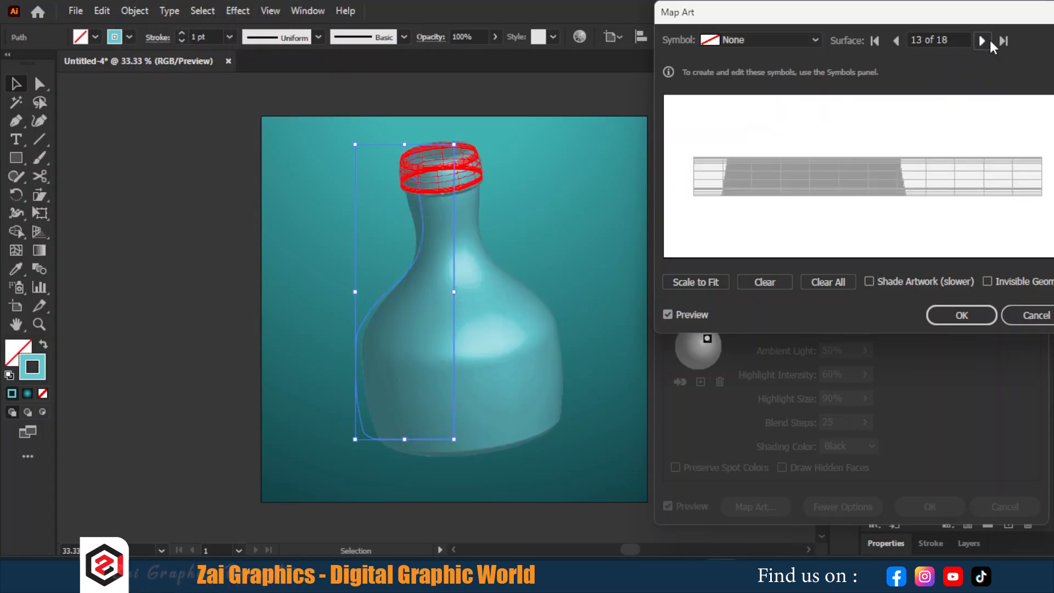
pyautogui.click(982, 41)
pyautogui.click(983, 41)
pyautogui.click(983, 41)
pyautogui.click(982, 41)
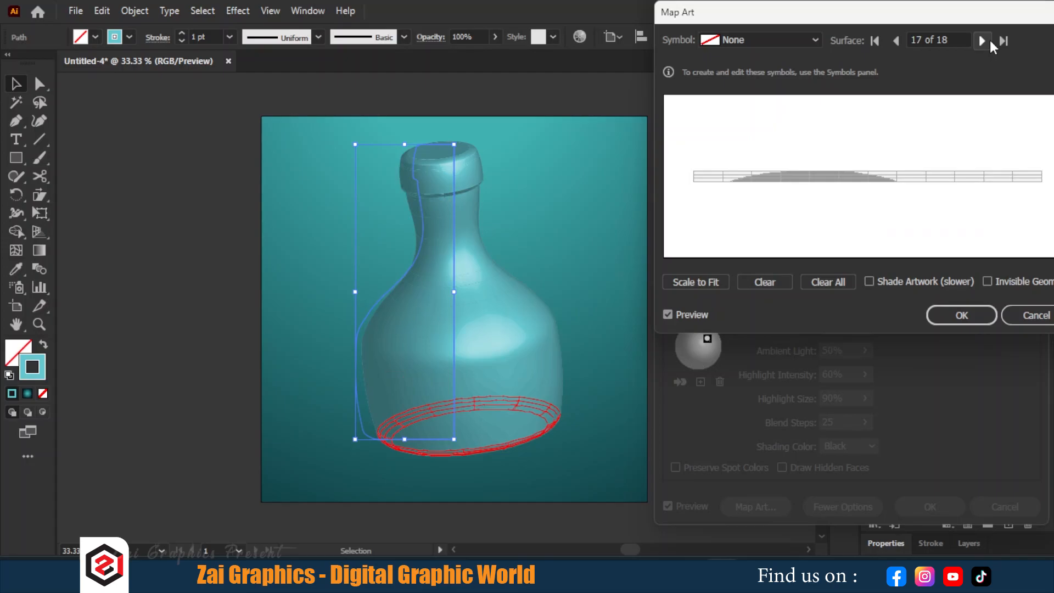
pyautogui.click(894, 41)
# Step: Try mapping the ZAI symbol low on surface 16, check it with Invisible Geometry on, and clear the mapping
pyautogui.click(795, 37)
pyautogui.click(747, 154)
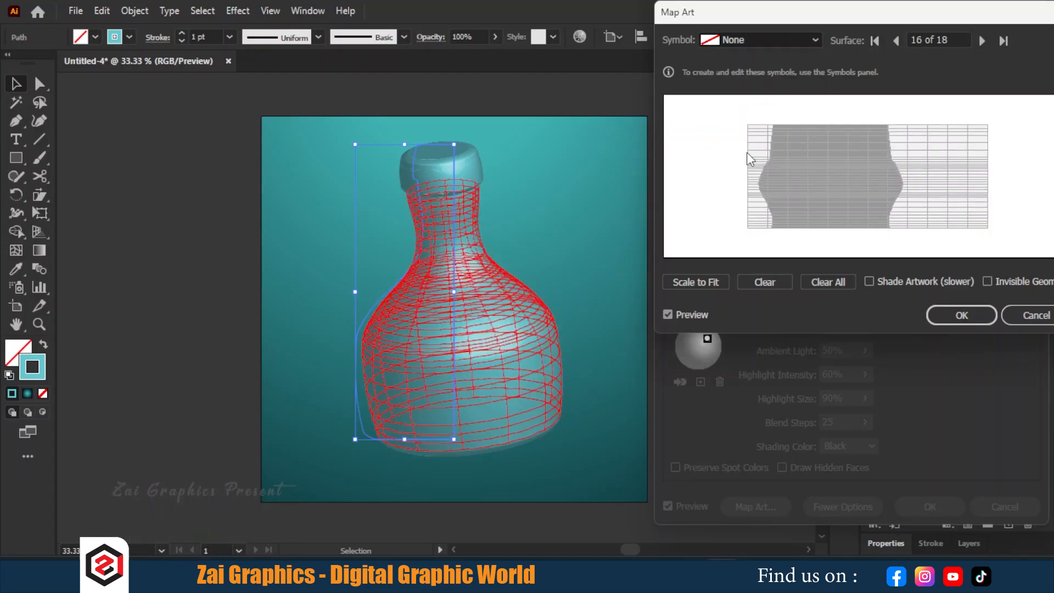
pyautogui.moveTo(876, 171); pyautogui.dragTo(838, 214)
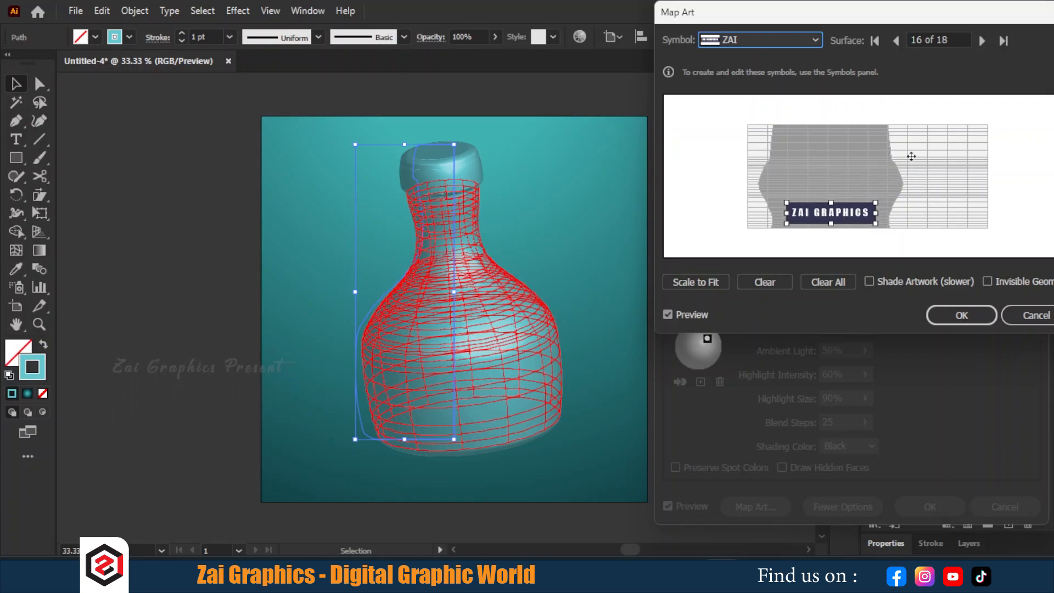
pyautogui.click(997, 283)
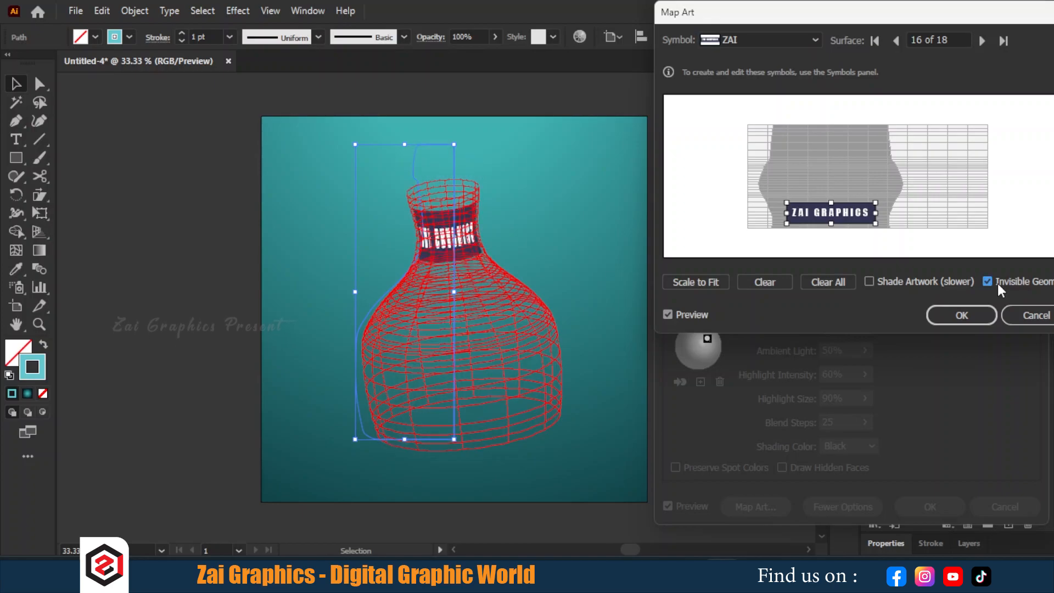
pyautogui.click(785, 281)
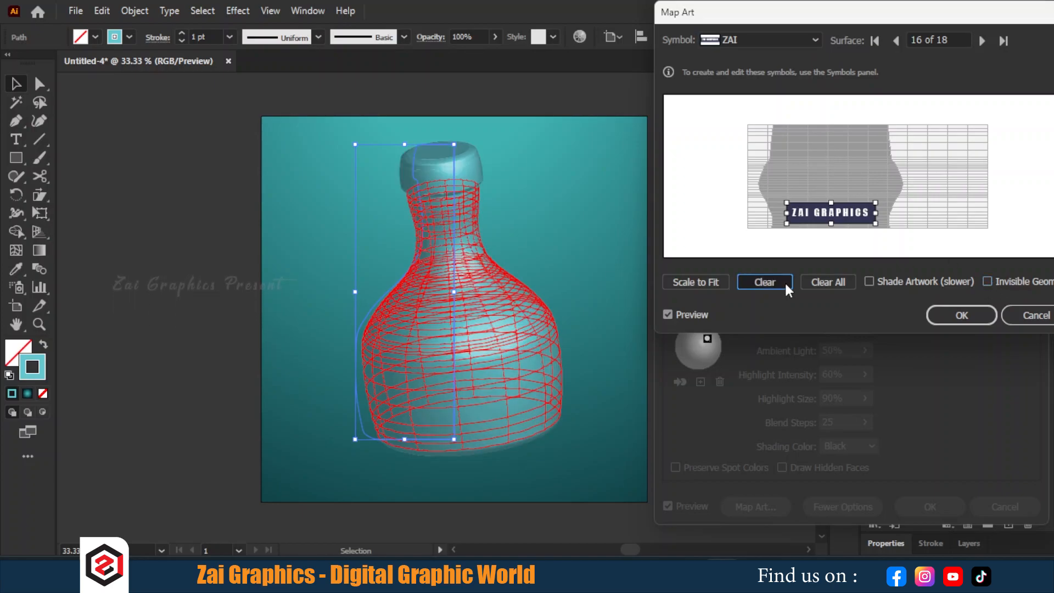
# Step: Go to surface 5 of 18 and map the ZAI symbol across the lower body, enlarged to span the visible area's width
pyautogui.click(980, 40)
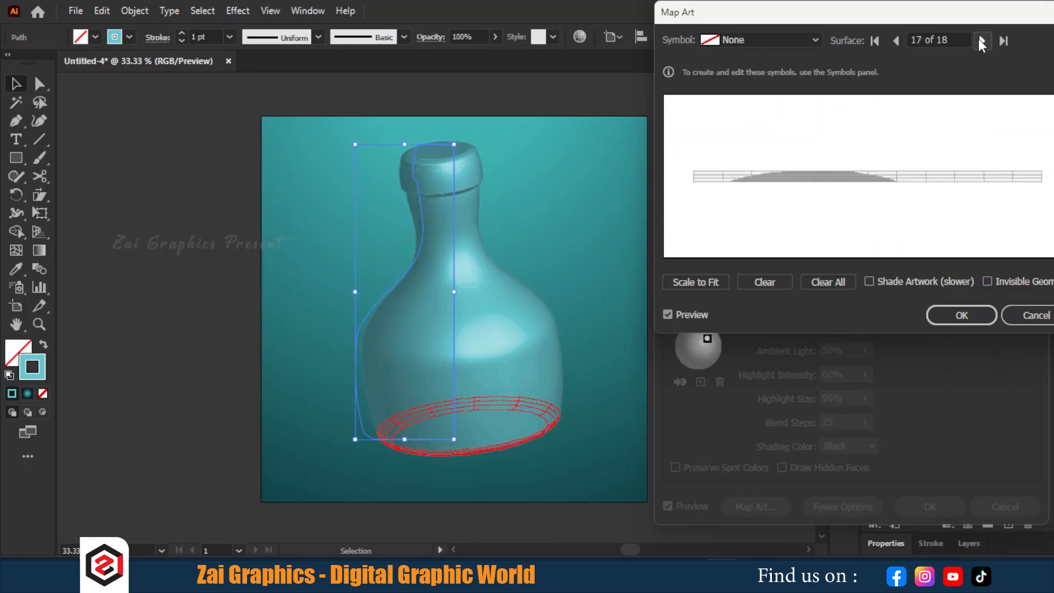
pyautogui.click(979, 39)
pyautogui.click(979, 39)
pyautogui.click(979, 40)
pyautogui.click(980, 40)
pyautogui.click(980, 40)
pyautogui.click(979, 40)
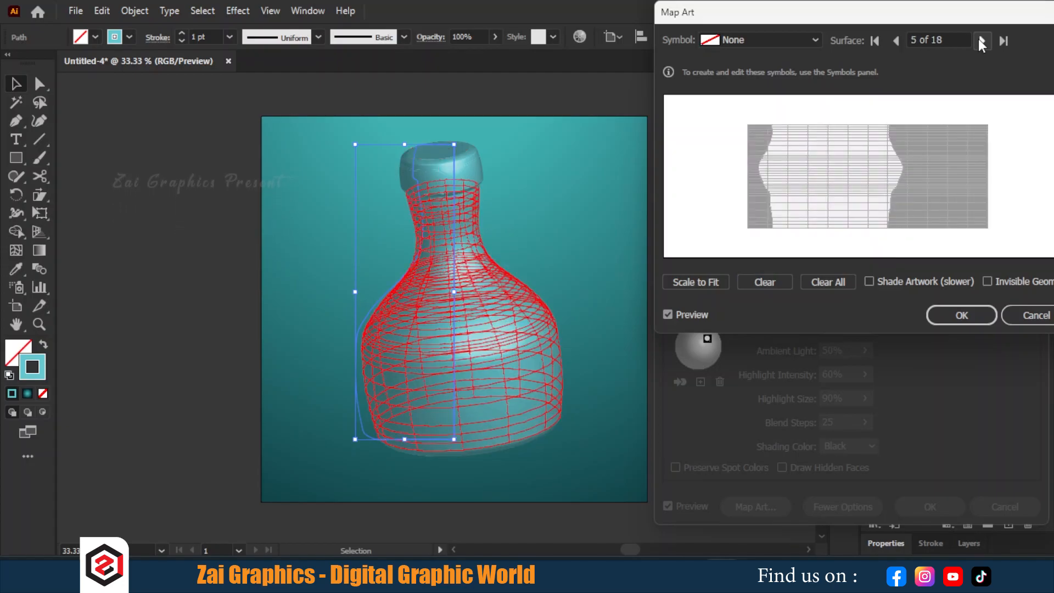
pyautogui.click(788, 44)
pyautogui.click(782, 156)
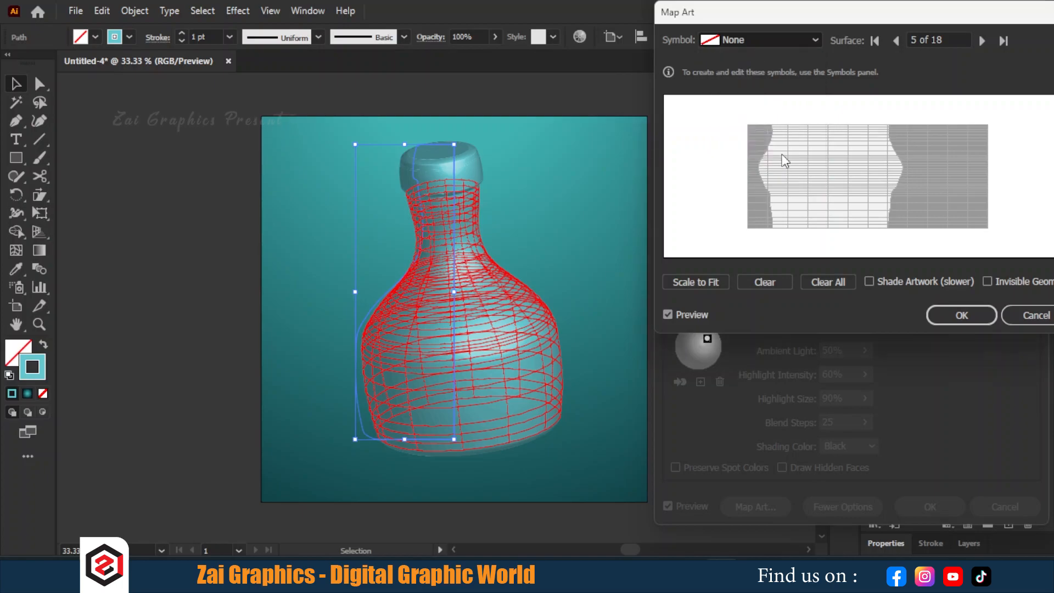
pyautogui.moveTo(883, 182); pyautogui.dragTo(835, 210)
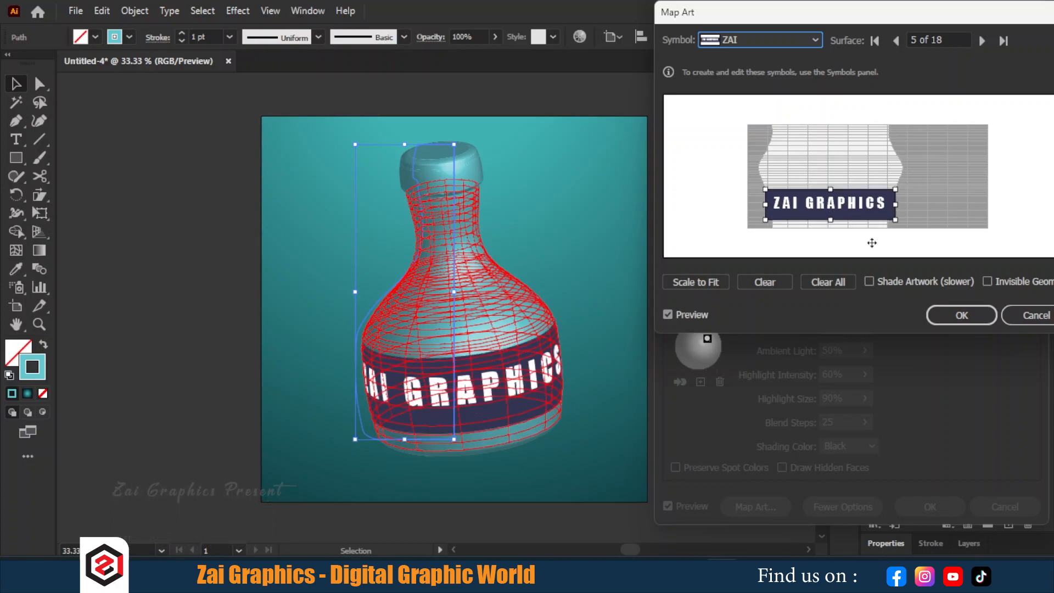
# Step: Turn on Shade Artwork for the mapped label and apply the art mapping and Revolve settings
pyautogui.click(932, 281)
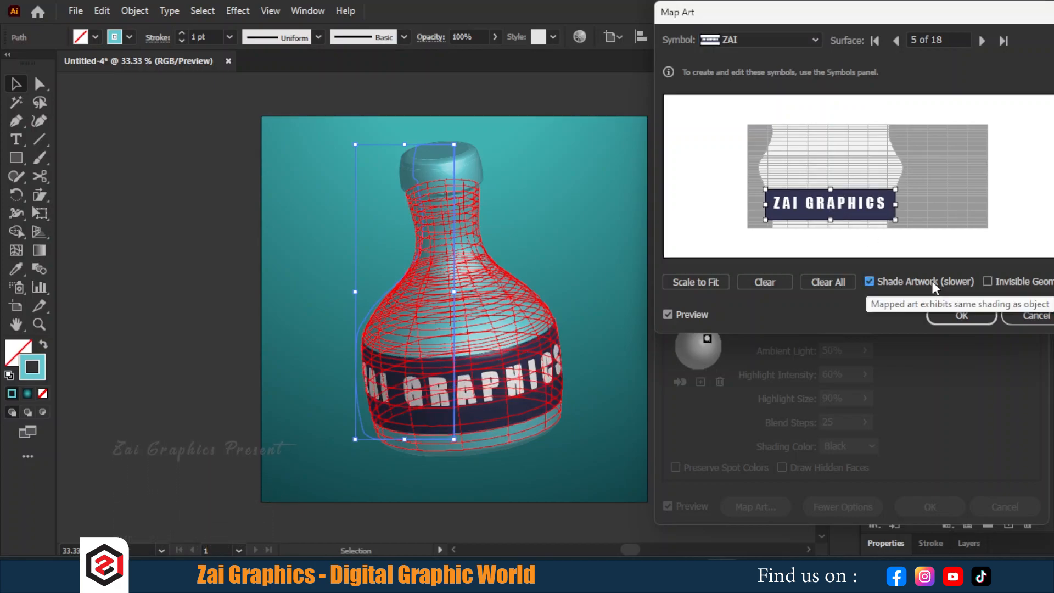
pyautogui.click(958, 313)
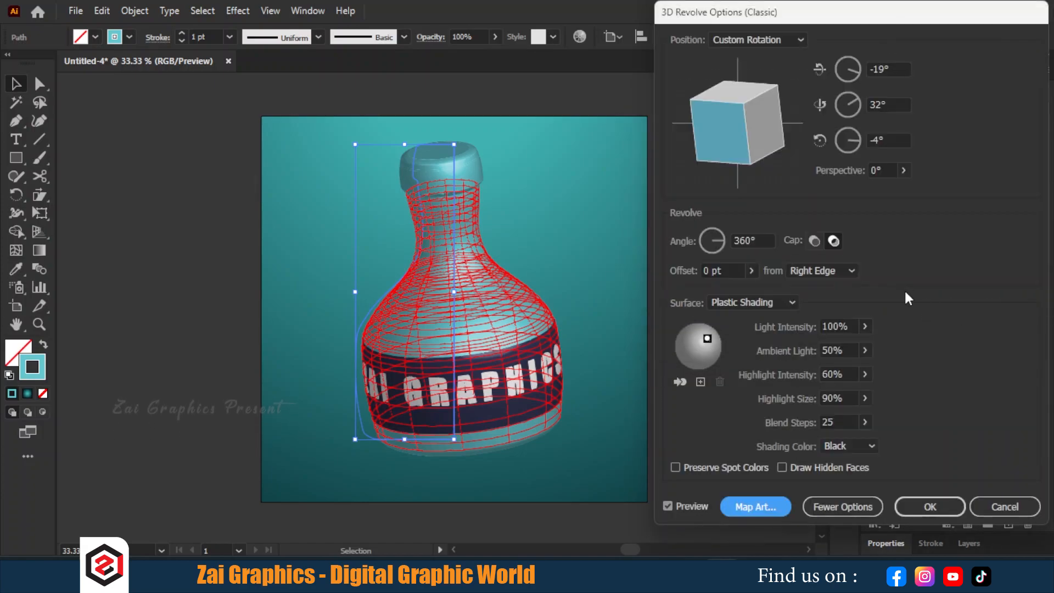
pyautogui.click(899, 504)
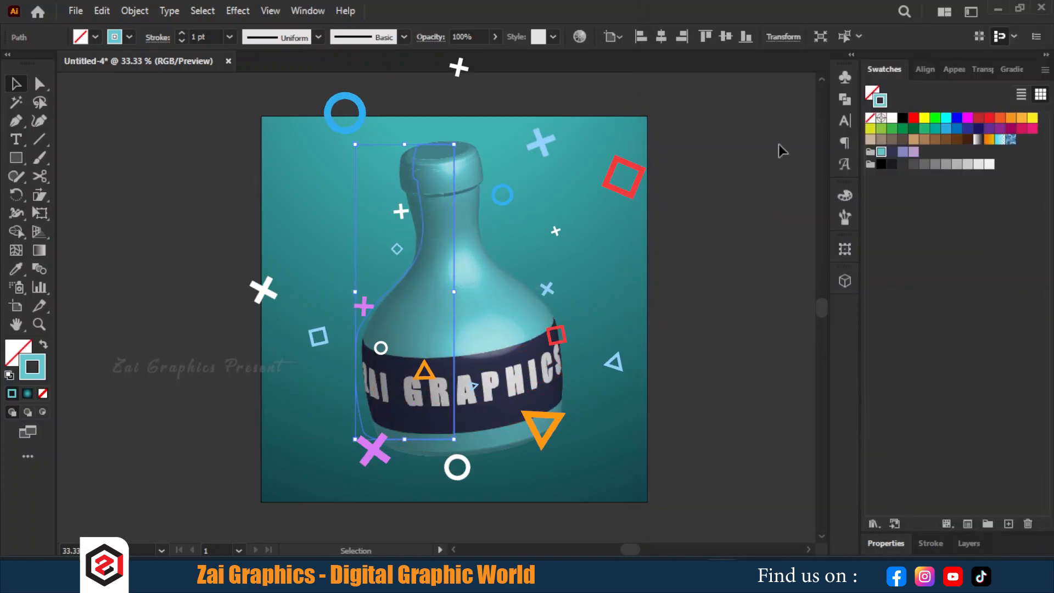
# Step: Edit the ZAI symbol, shrinking the ZAI GRAPHICS text around its centre to leave wider margins in the banner, and exit symbol editing
pyautogui.click(845, 76)
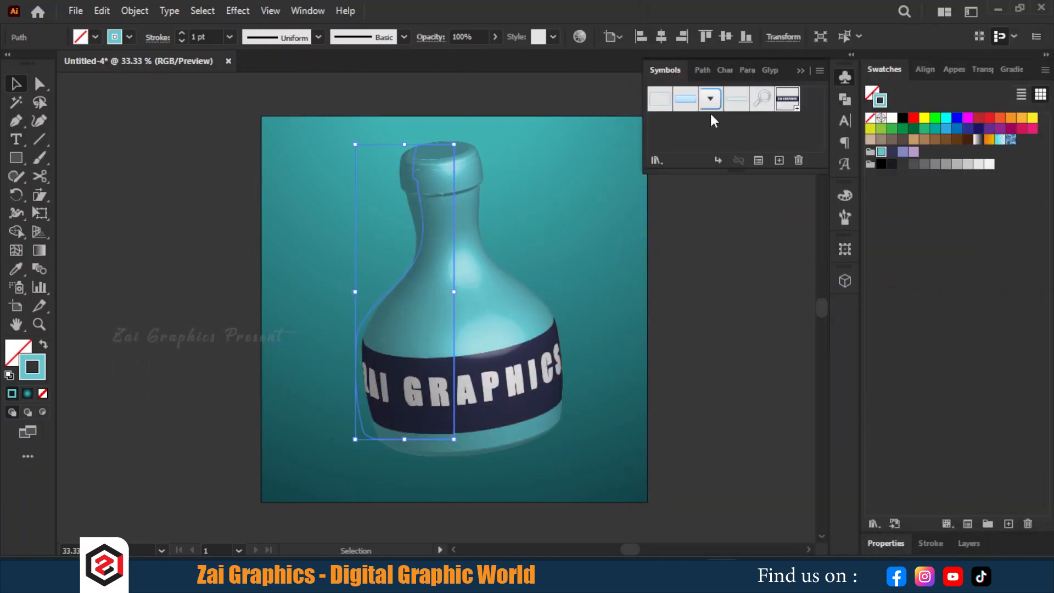
pyautogui.doubleClick(786, 105)
pyautogui.click(535, 307)
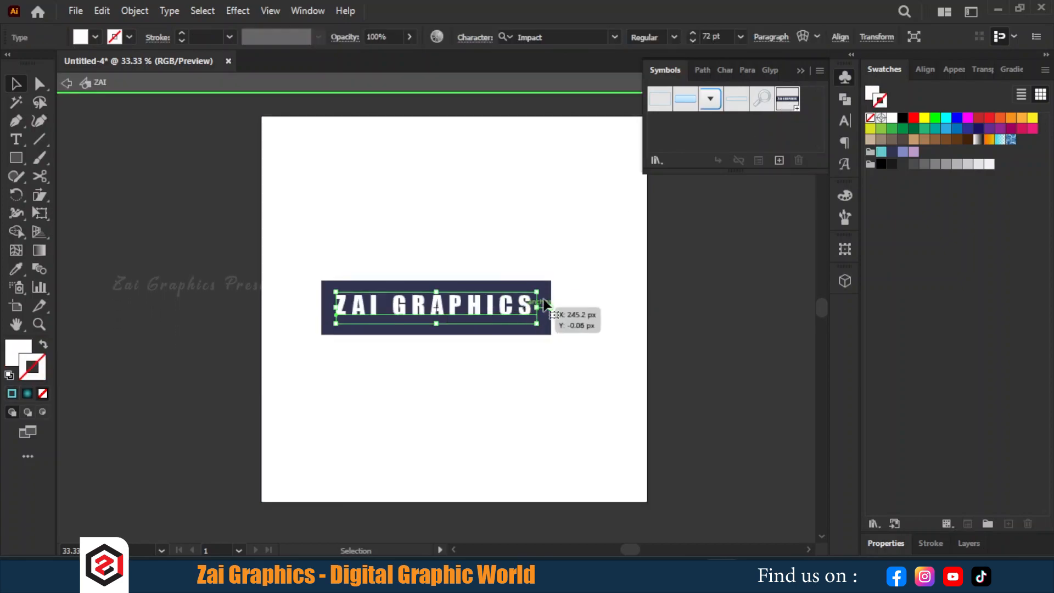
pyautogui.moveTo(538, 306); pyautogui.dragTo(523, 307)
pyautogui.doubleClick(702, 247)
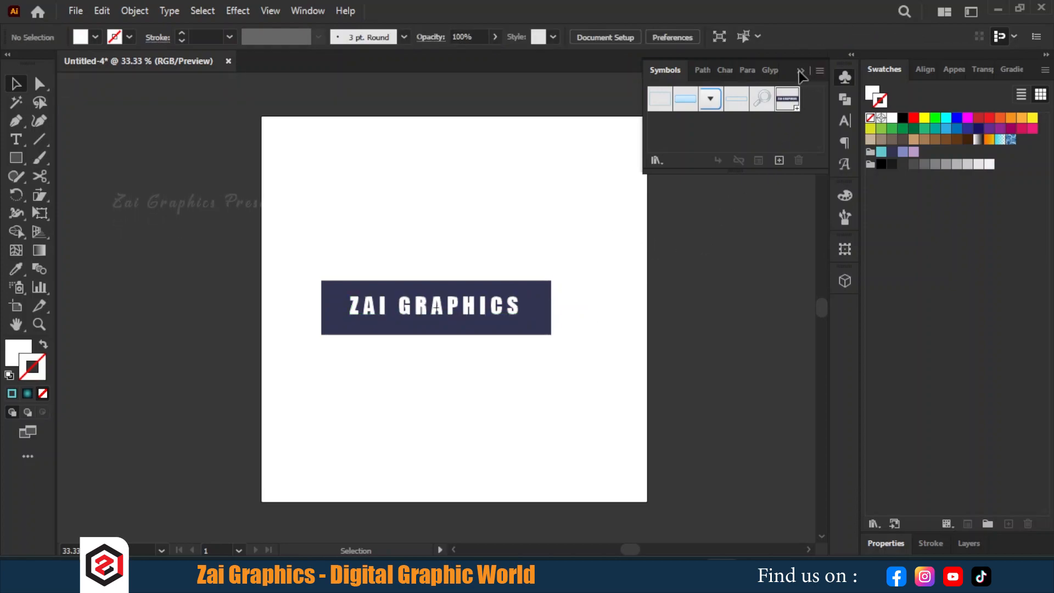
pyautogui.click(799, 71)
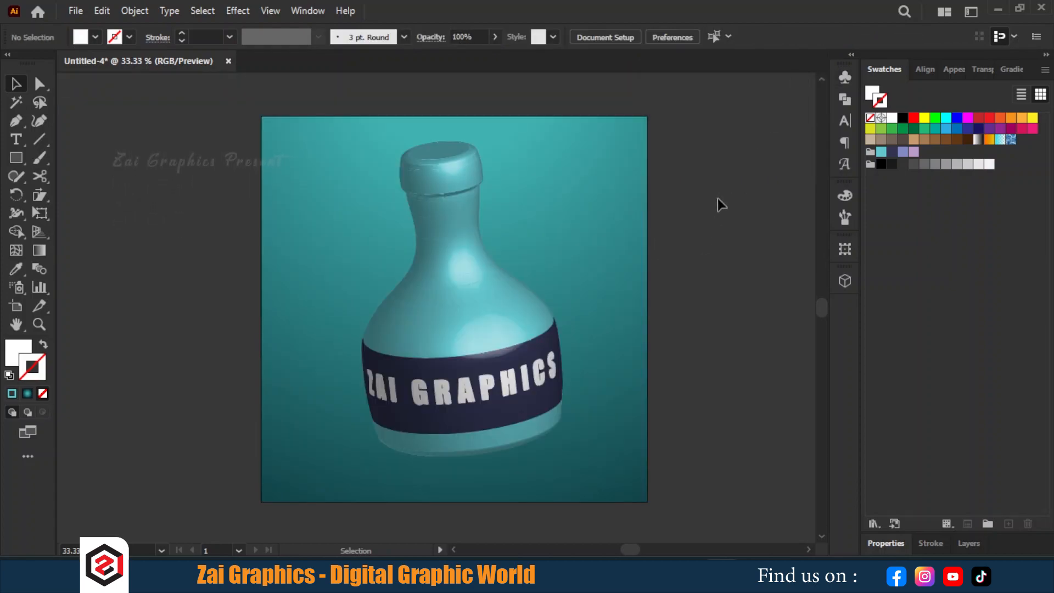
# Step: Draw a thin, wide ellipse just below the bottle with the Ellipse tool and fill it with black
pyautogui.scroll(1, 511, 458)
pyautogui.moveTo(511, 458); pyautogui.dragTo(561, 381)
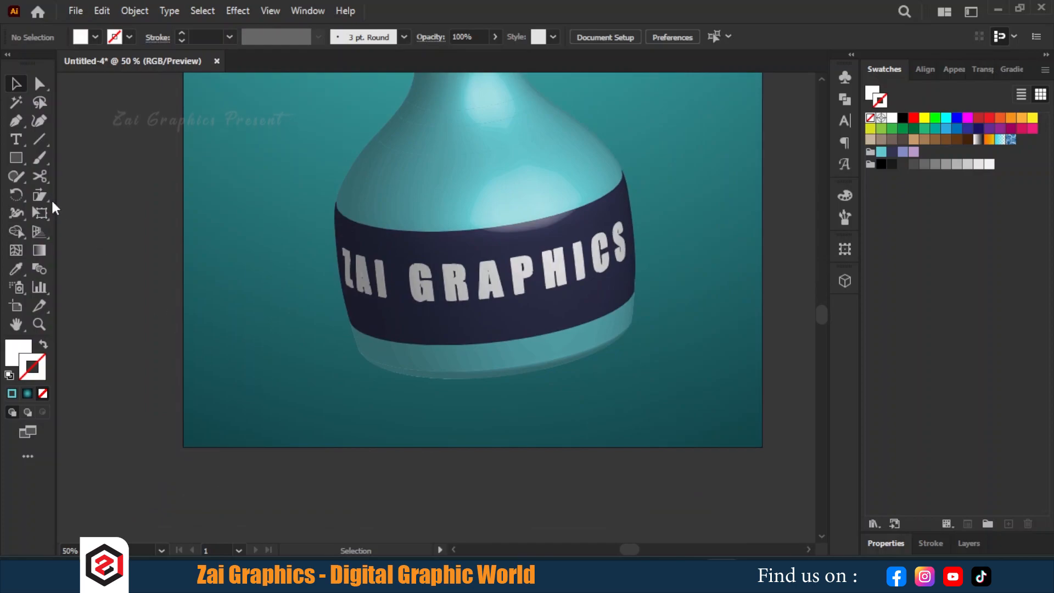
pyautogui.moveTo(9, 166); pyautogui.dragTo(71, 194)
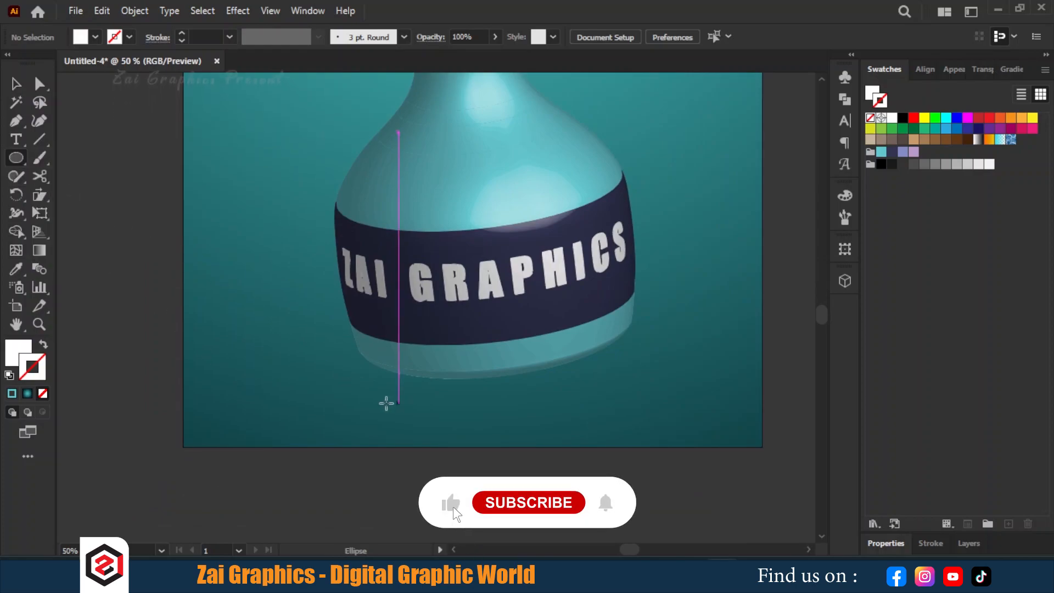
pyautogui.moveTo(363, 402); pyautogui.dragTo(619, 415)
pyautogui.press('v')
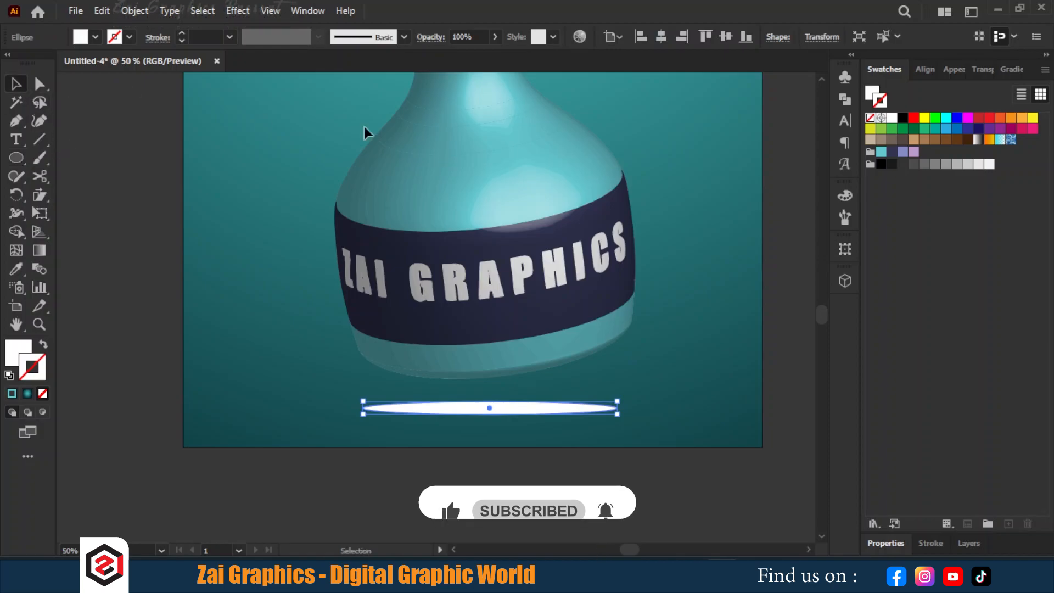
pyautogui.click(902, 118)
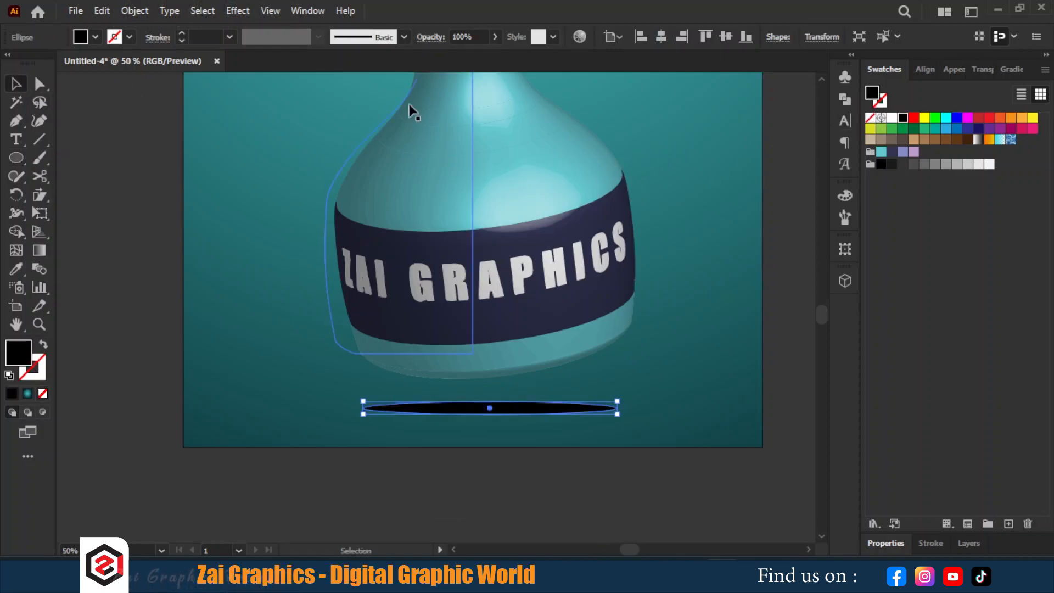
# Step: Apply a Gaussian Blur with a radius of about 9.65 pixels to the black ellipse
pyautogui.click(237, 11)
pyautogui.moveTo(258, 269)
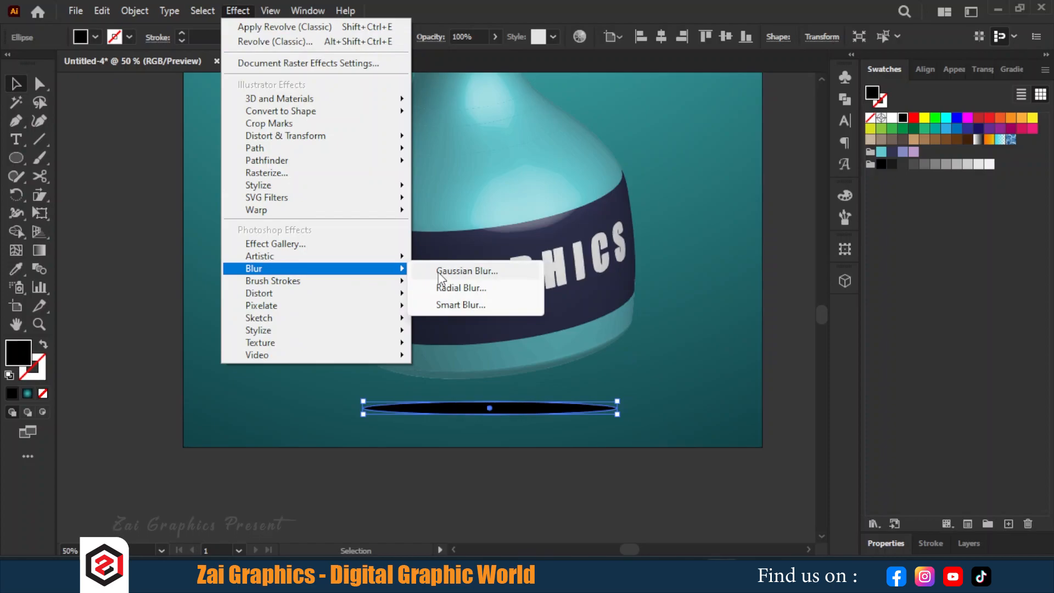
pyautogui.click(470, 269)
pyautogui.moveTo(701, 117); pyautogui.dragTo(706, 120)
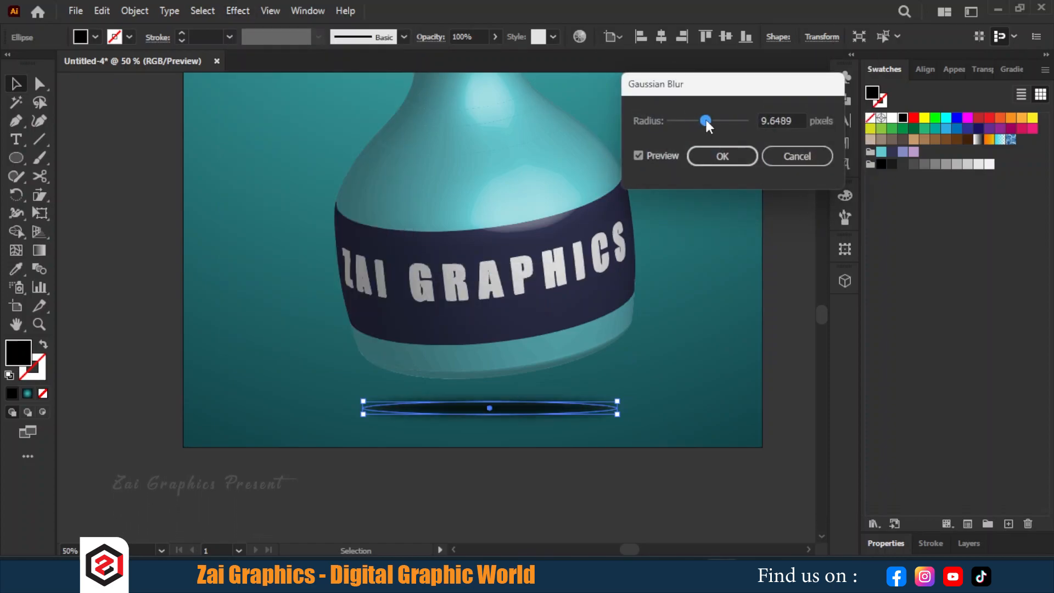
pyautogui.click(719, 154)
# Step: Set the blurred ellipse's opacity to 38% for a soft shadow and deselect it
pyautogui.click(495, 36)
pyautogui.moveTo(494, 55); pyautogui.dragTo(457, 56)
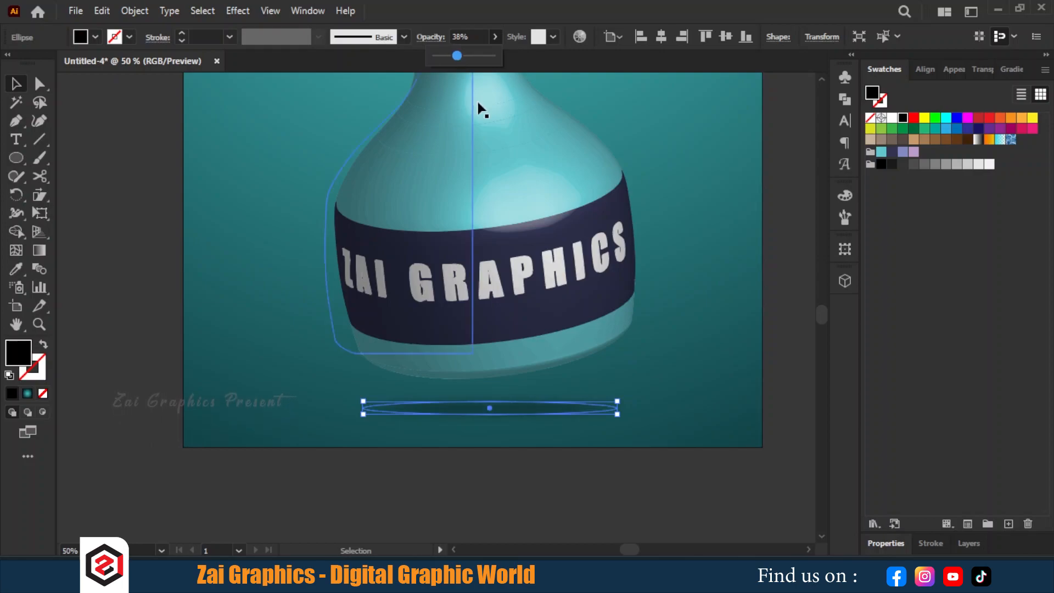
pyautogui.click(697, 264)
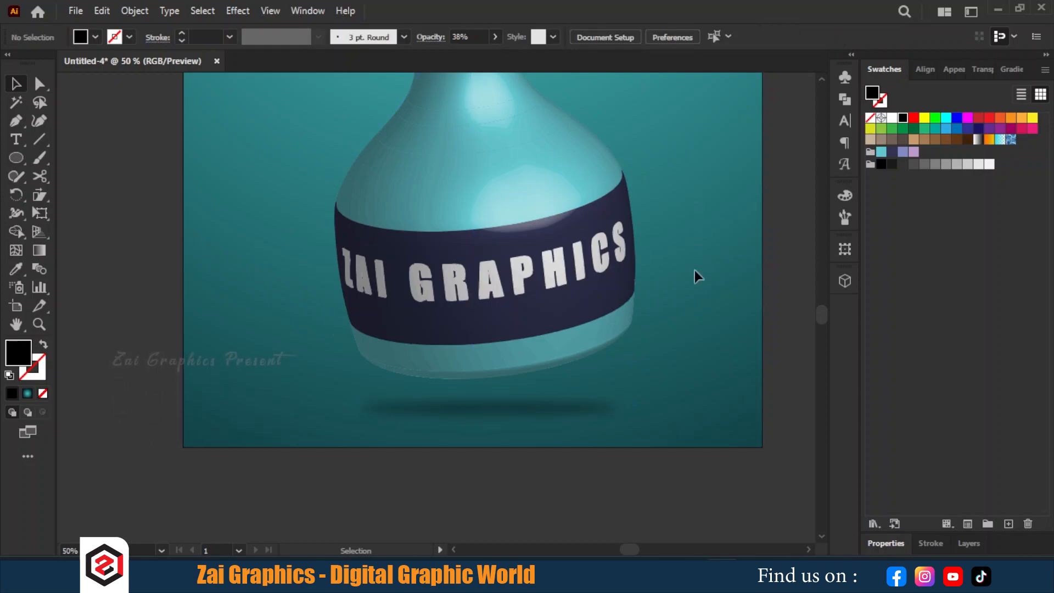
pyautogui.scroll(-2, 694, 272)
pyautogui.scroll(1, 661, 299)
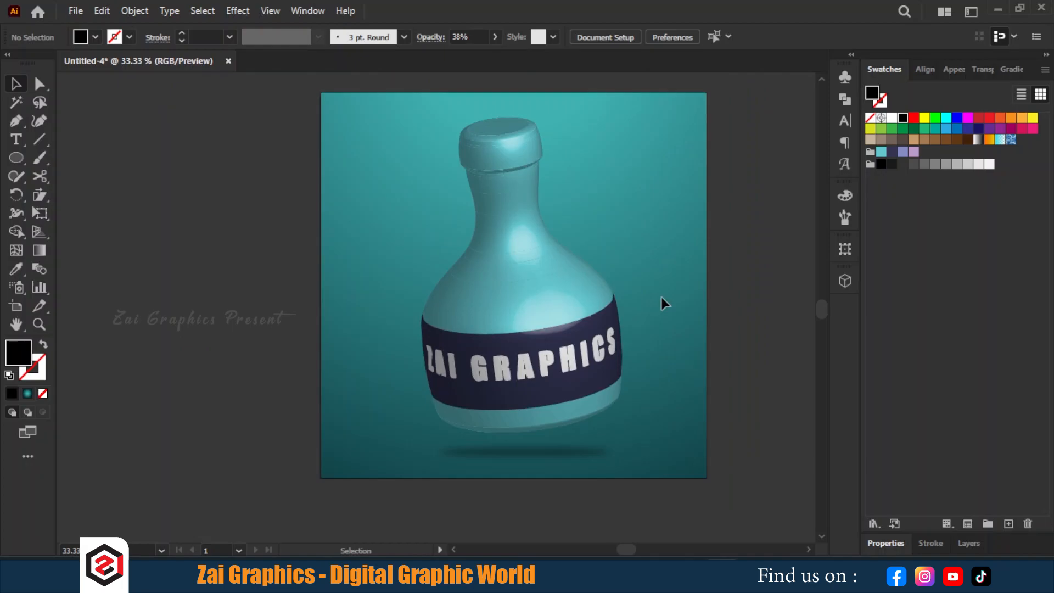
pyautogui.hscroll(2, 631, 297)
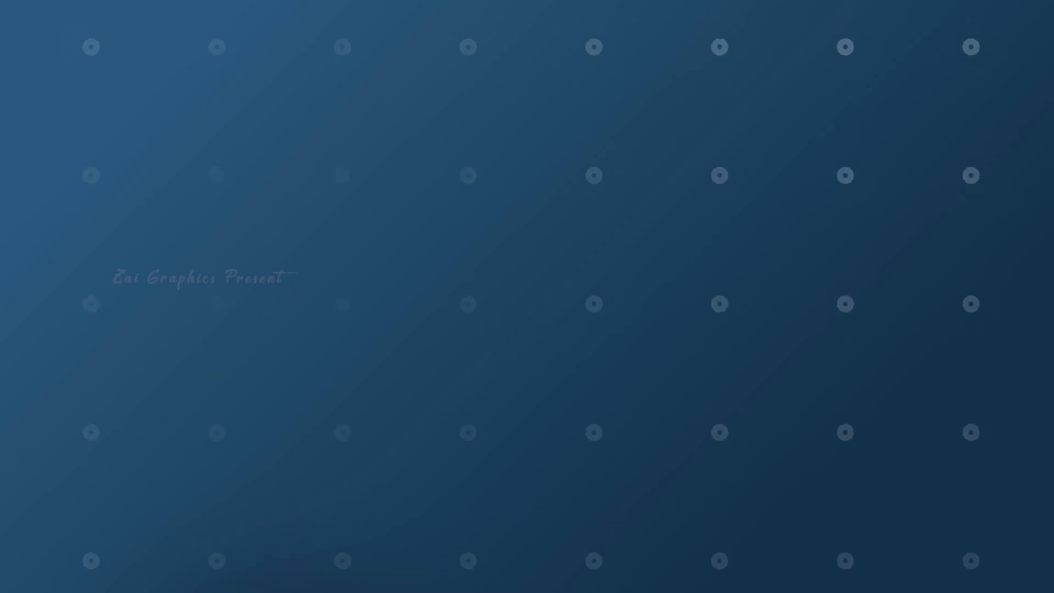